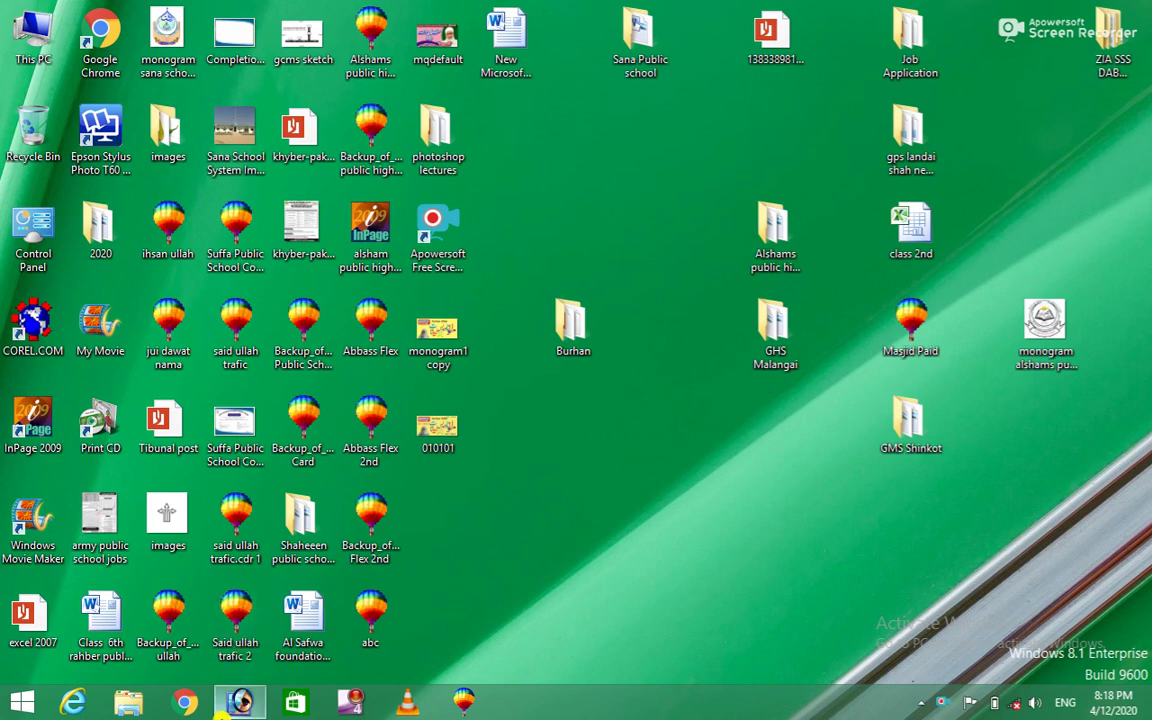
Restore the Photoshop window from the taskbar
left_click(240, 703)
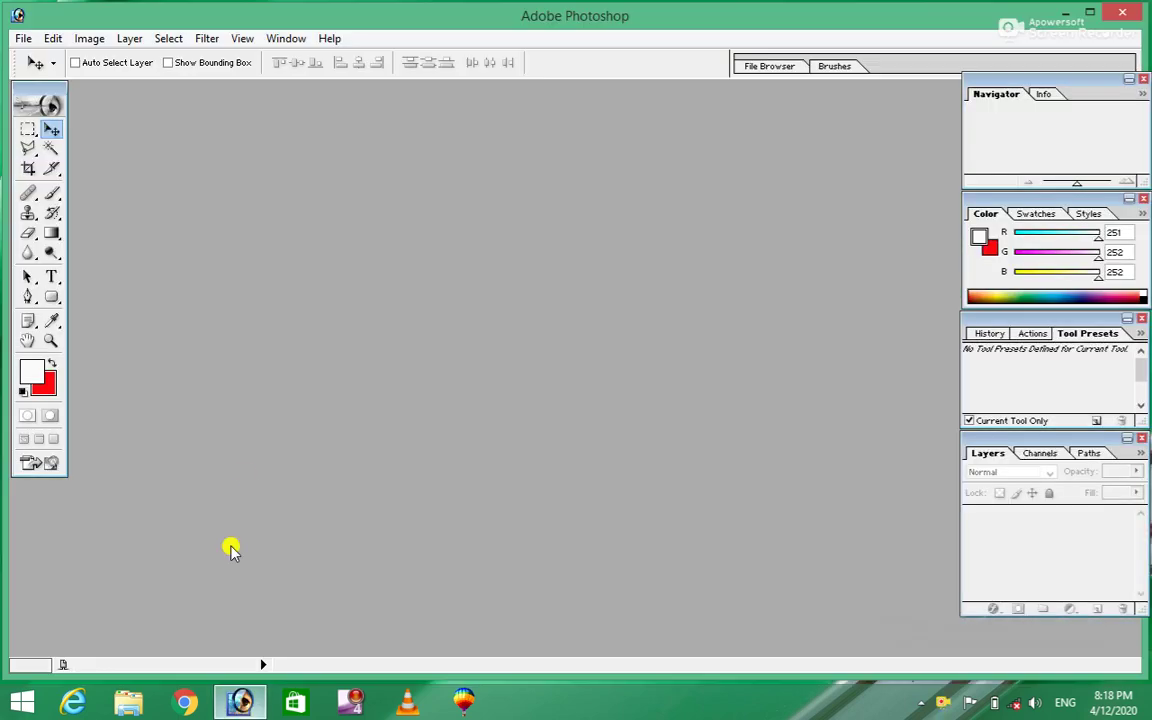
Create a new blank Untitled-1 document with default settings and move its window toward the centre
key("ctrl+n")
key("Return")
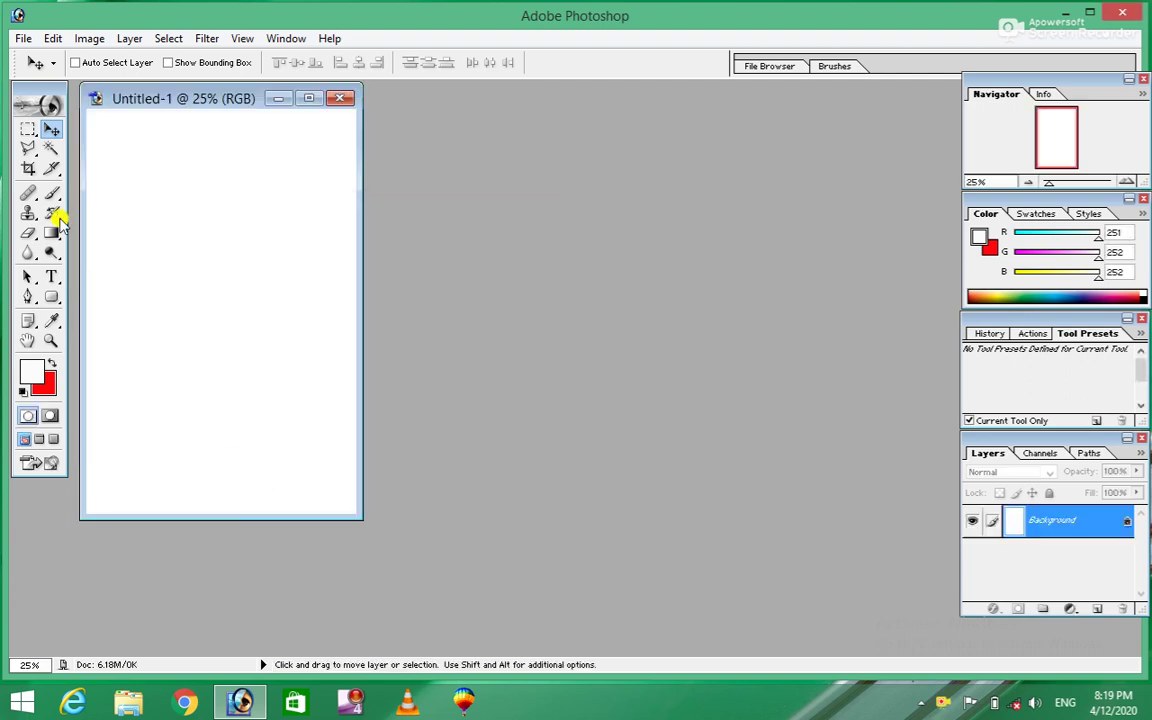
left_click_drag(185, 101, 350, 124)
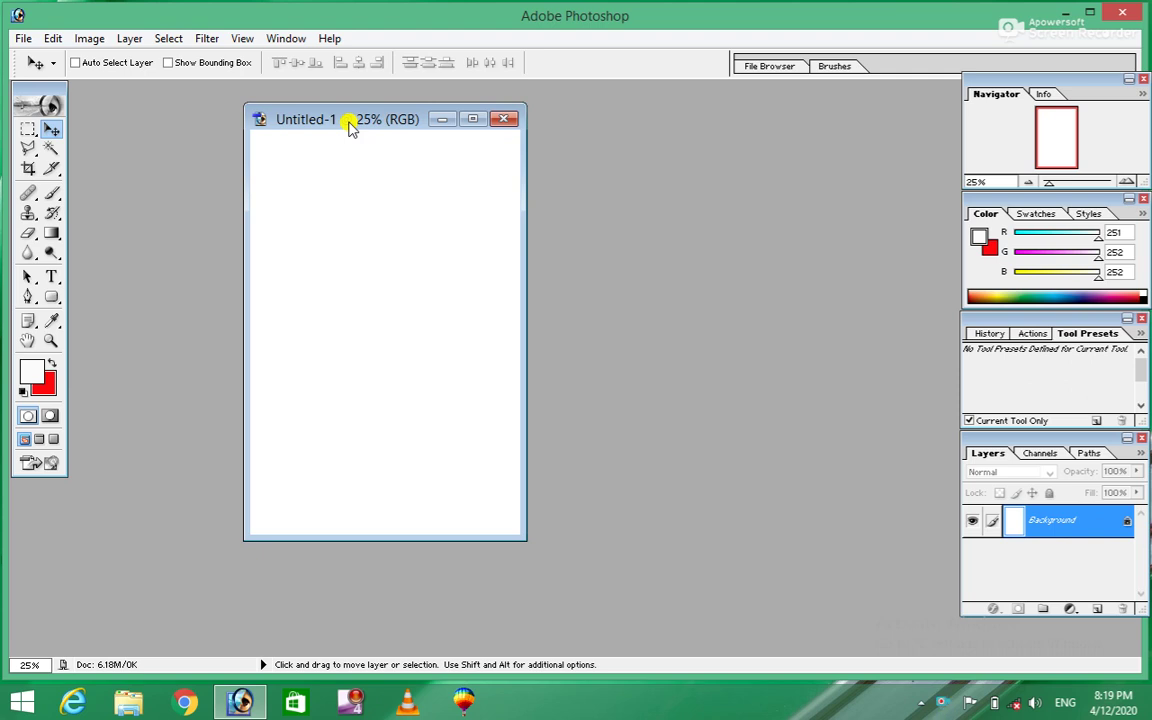
left_click(22, 38)
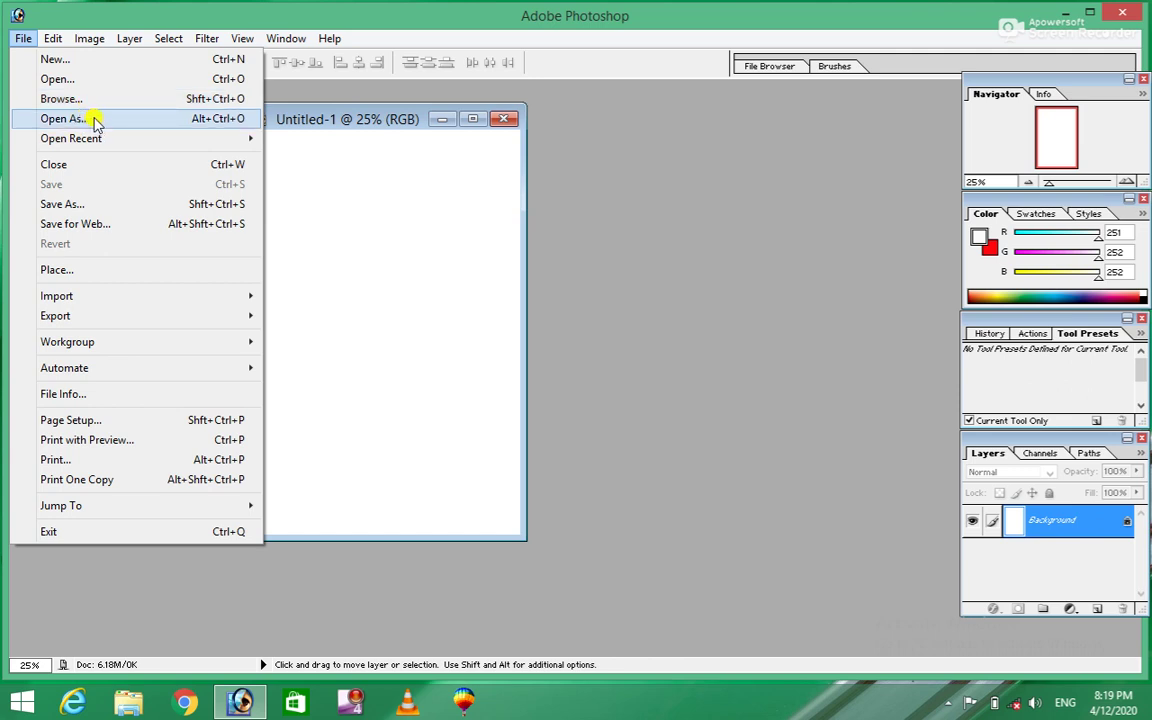
left_click(96, 121)
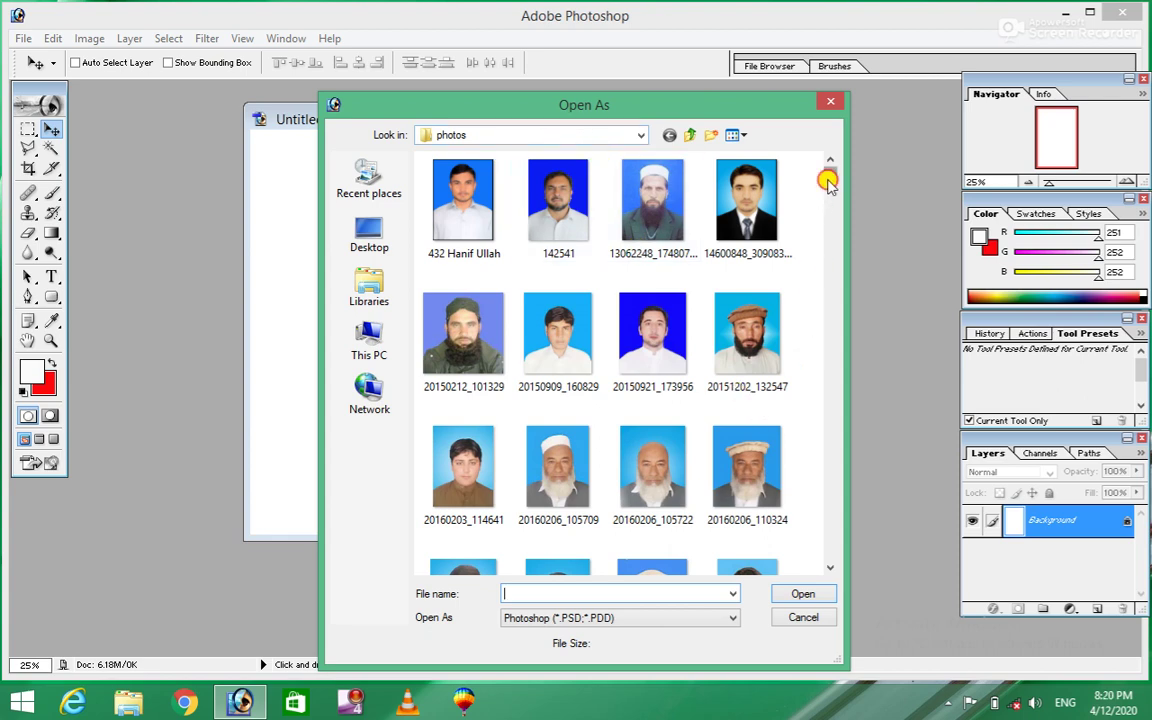
left_click_drag(829, 175, 830, 237)
type("b")
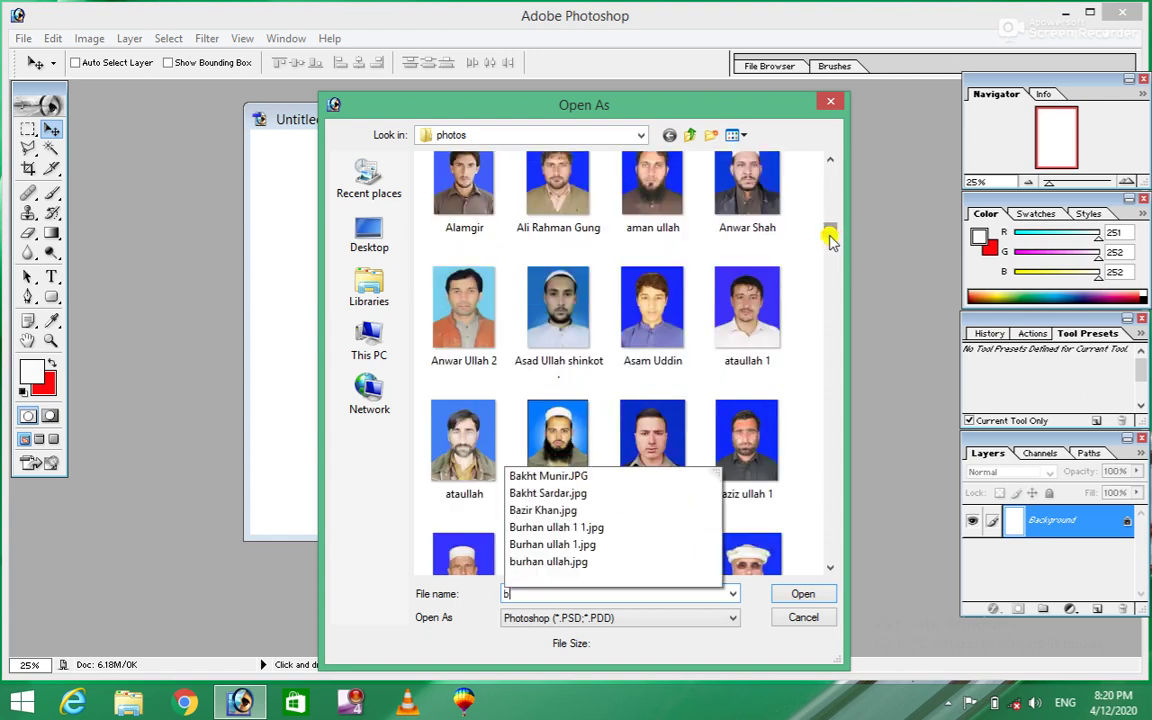
key("BackSpace")
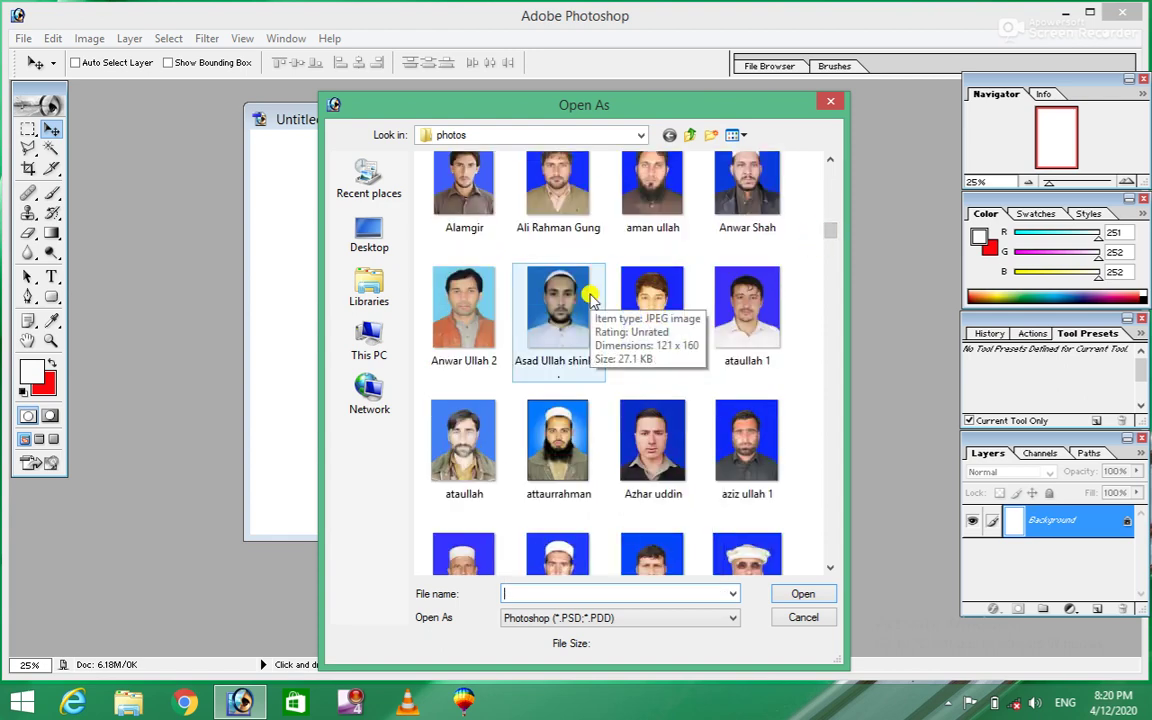
left_click(575, 305)
scroll(700, 250, "down", 3)
left_click(747, 200)
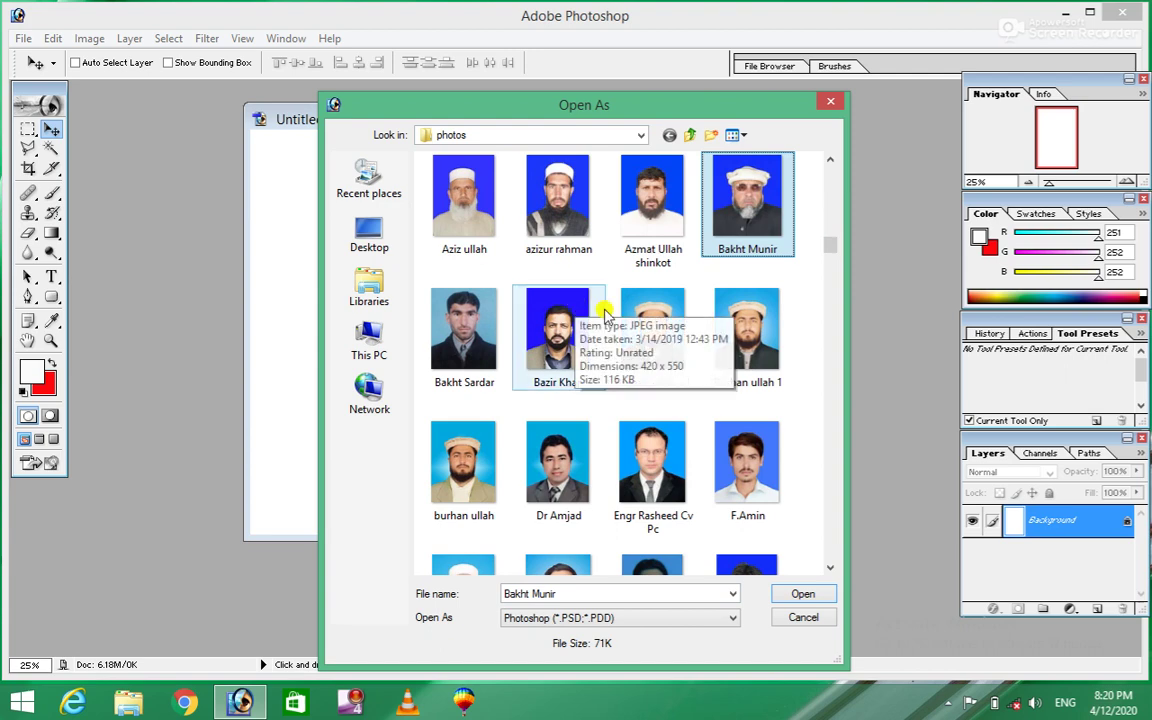
double_click(748, 360)
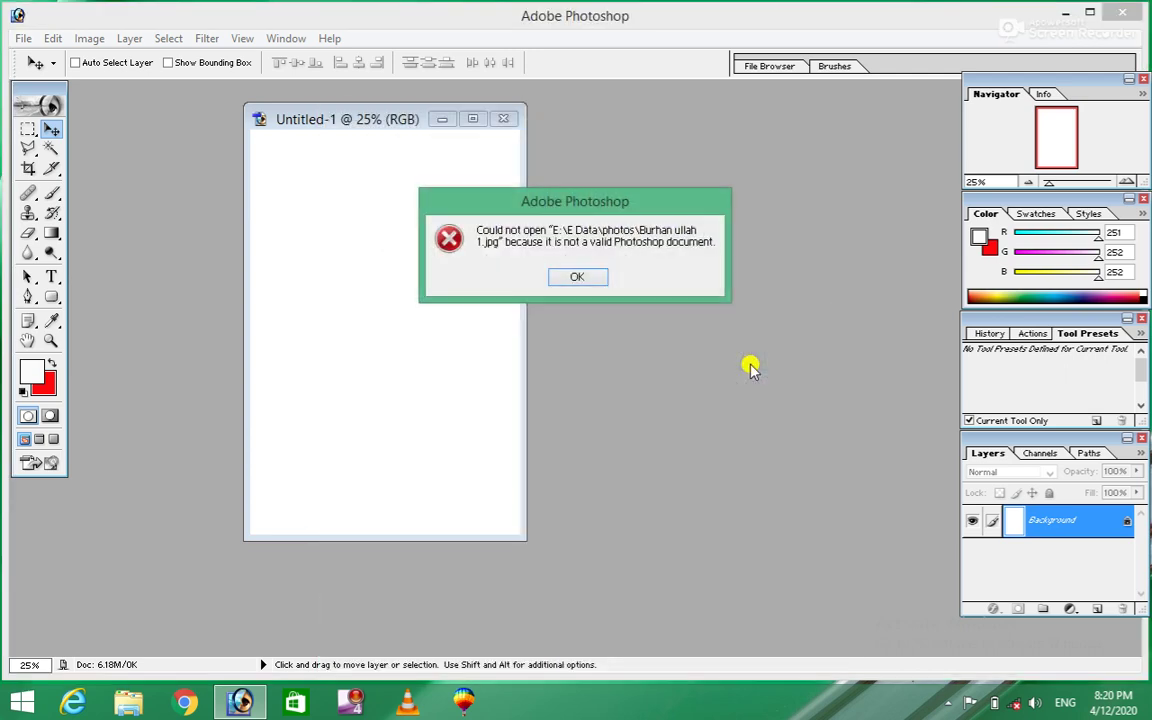
left_click(577, 278)
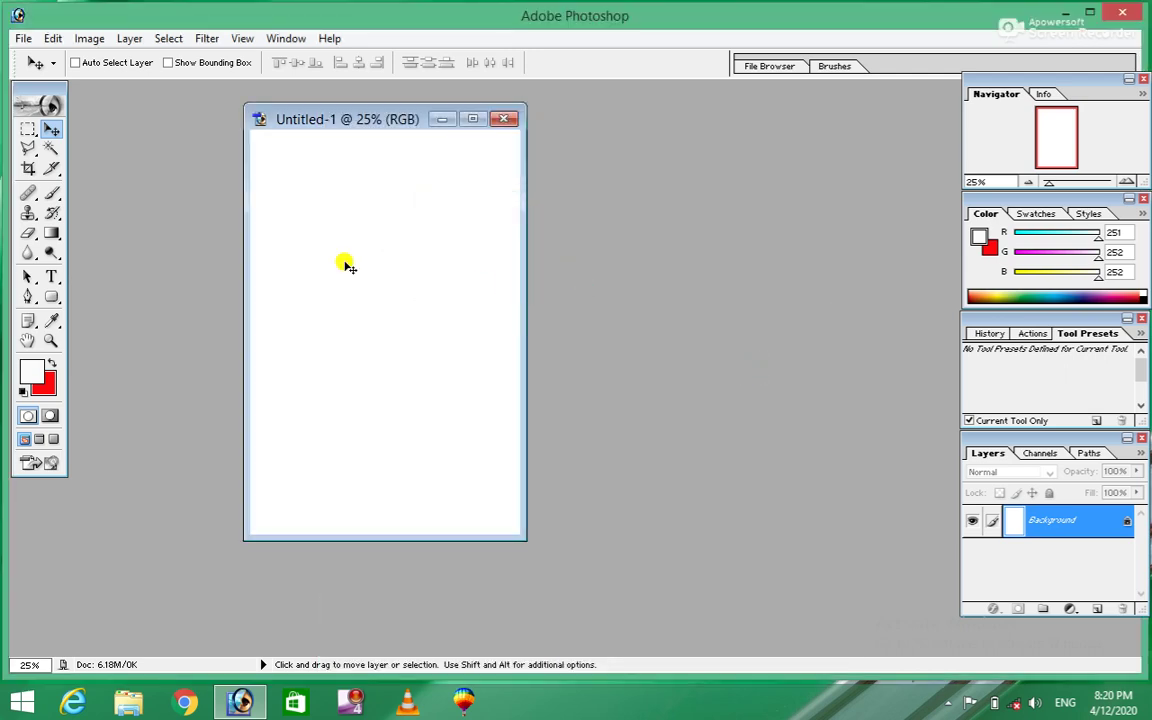
left_click(26, 40)
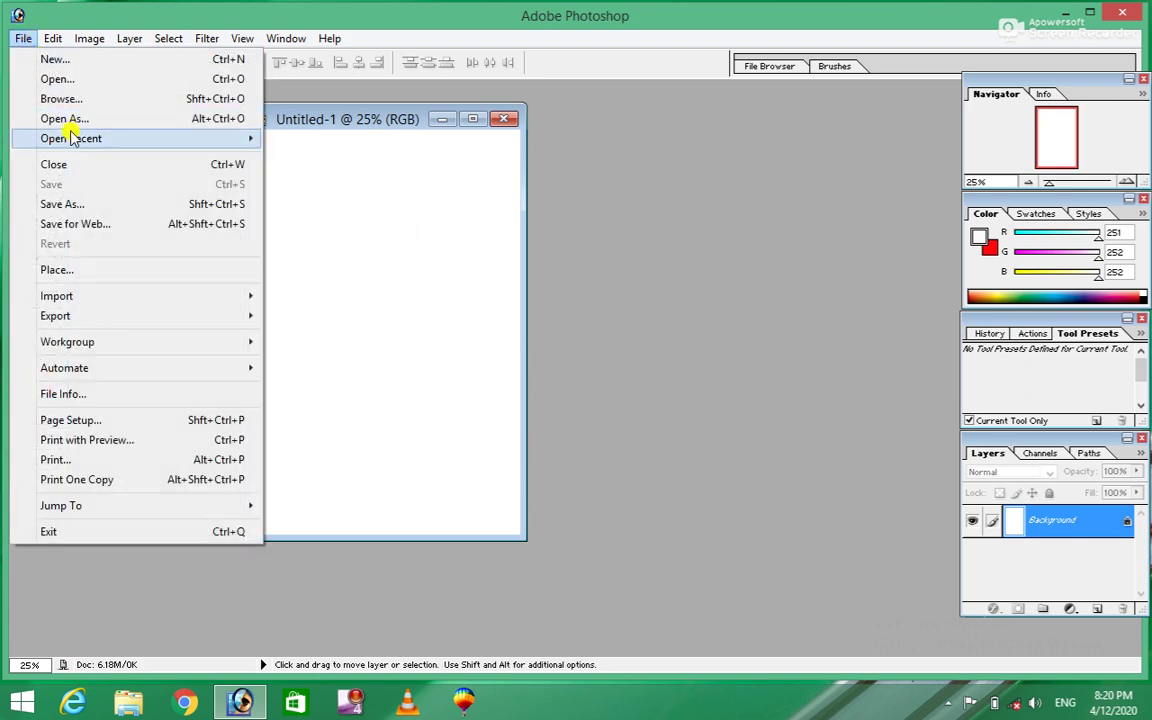
left_click(64, 118)
left_click(548, 322)
left_click(800, 593)
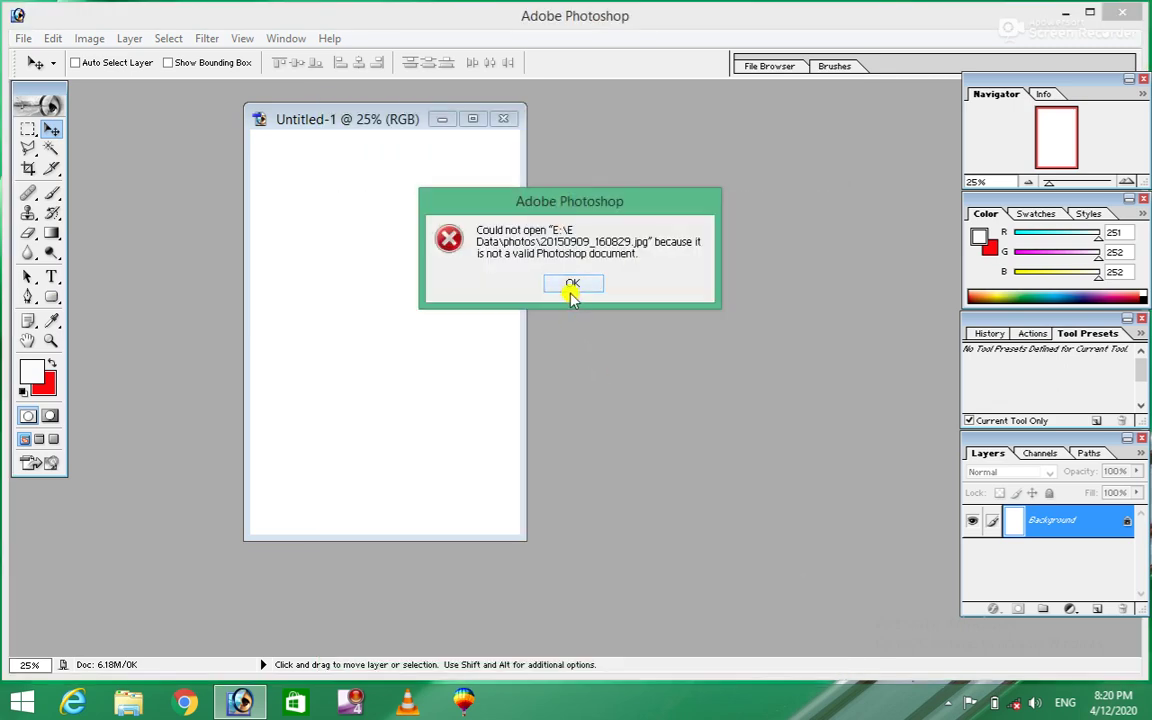
left_click(572, 285)
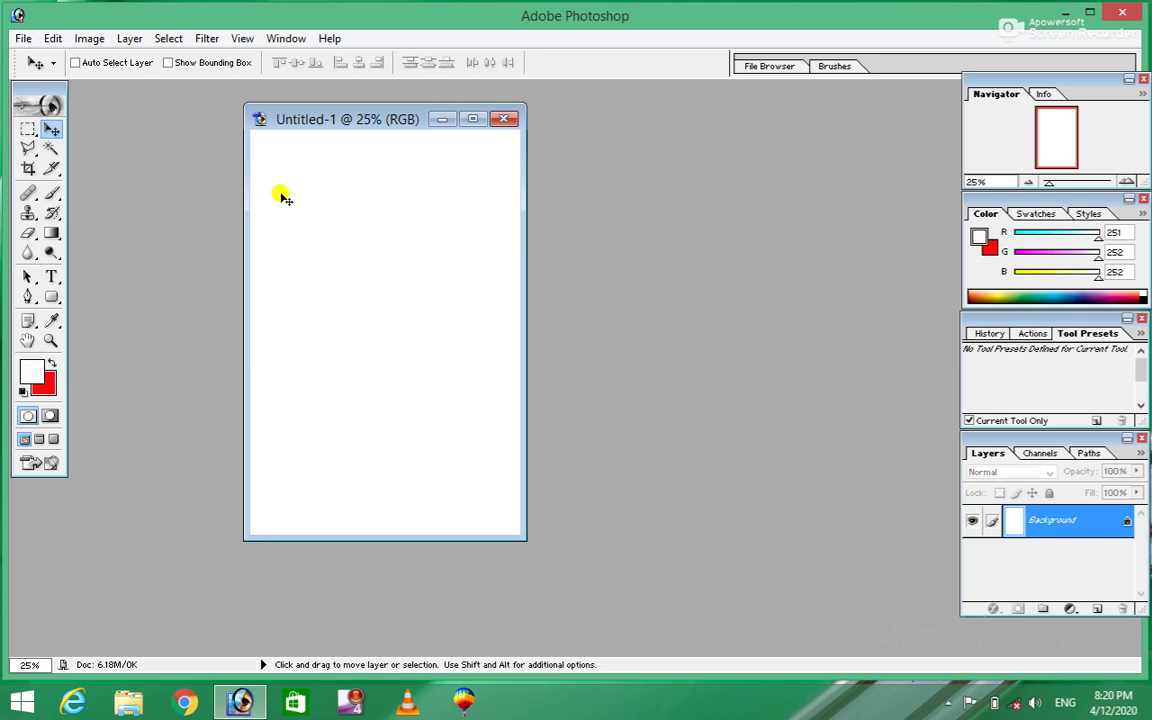
Open the blue-background portrait photo as a JPEG using Open As
left_click(22, 38)
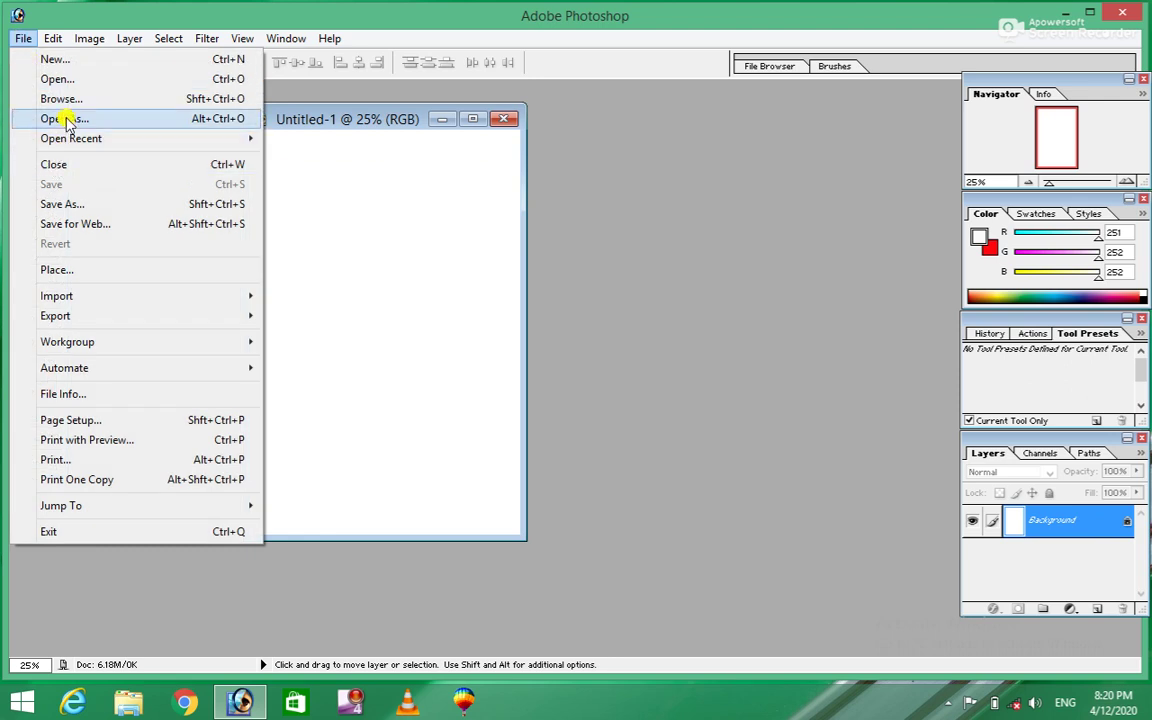
left_click(57, 118)
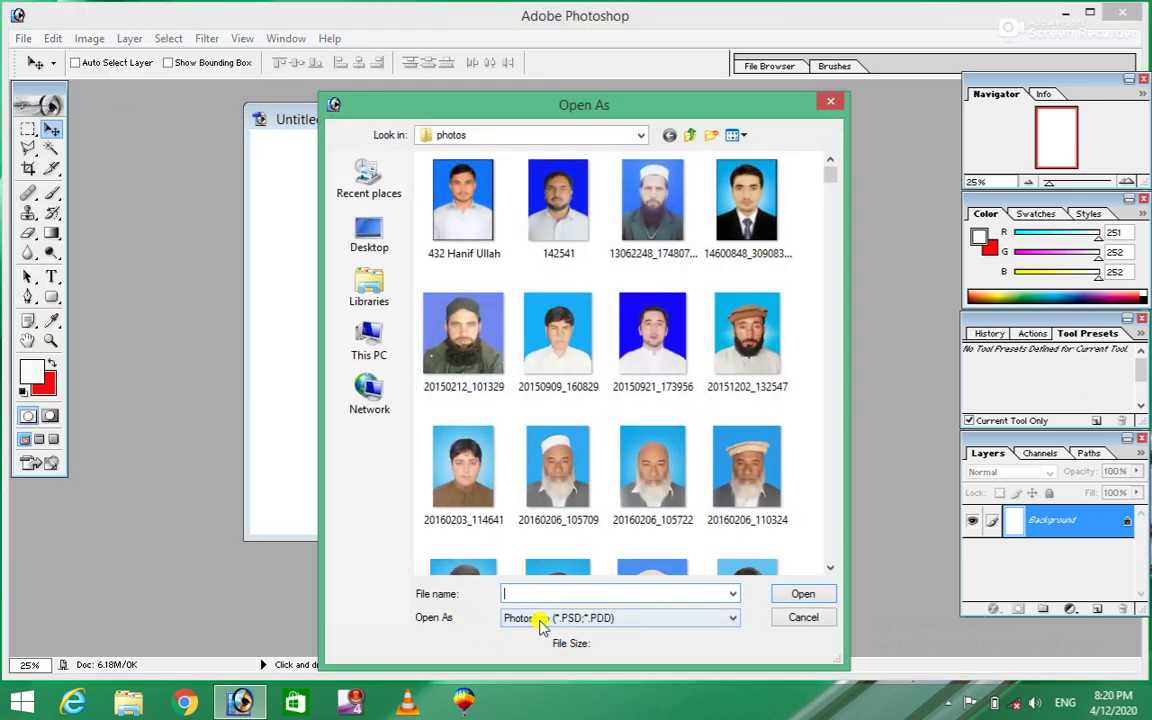
left_click(648, 620)
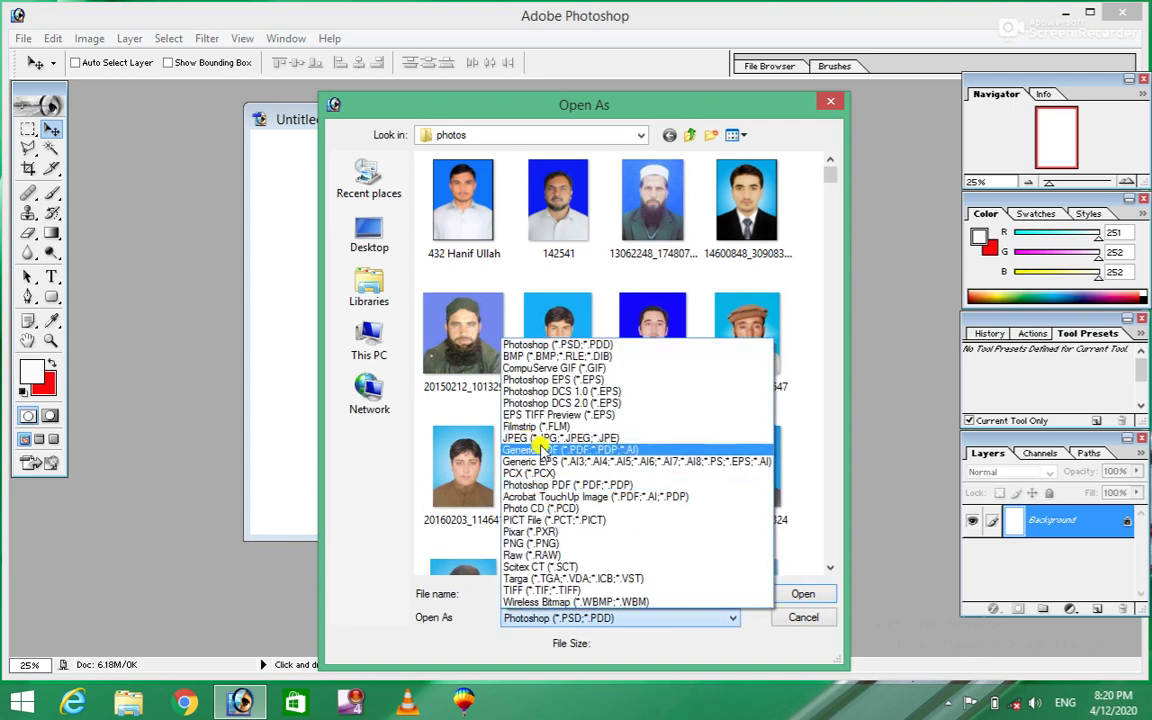
left_click(552, 440)
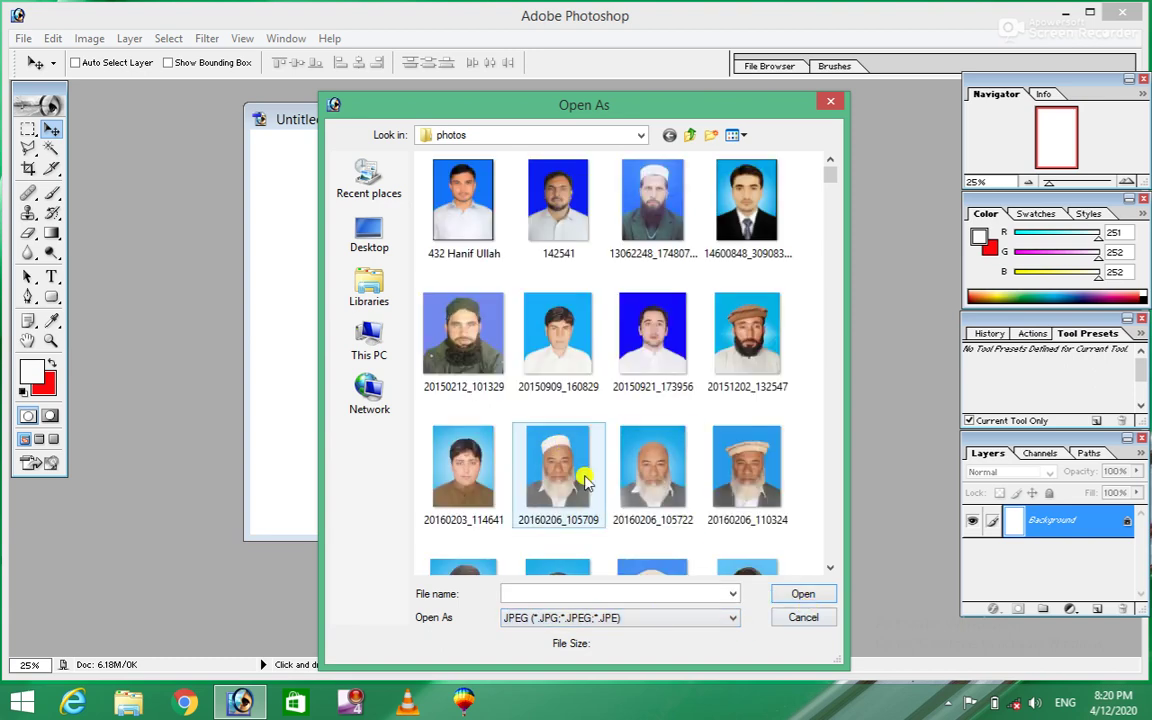
left_click(621, 468)
key("b")
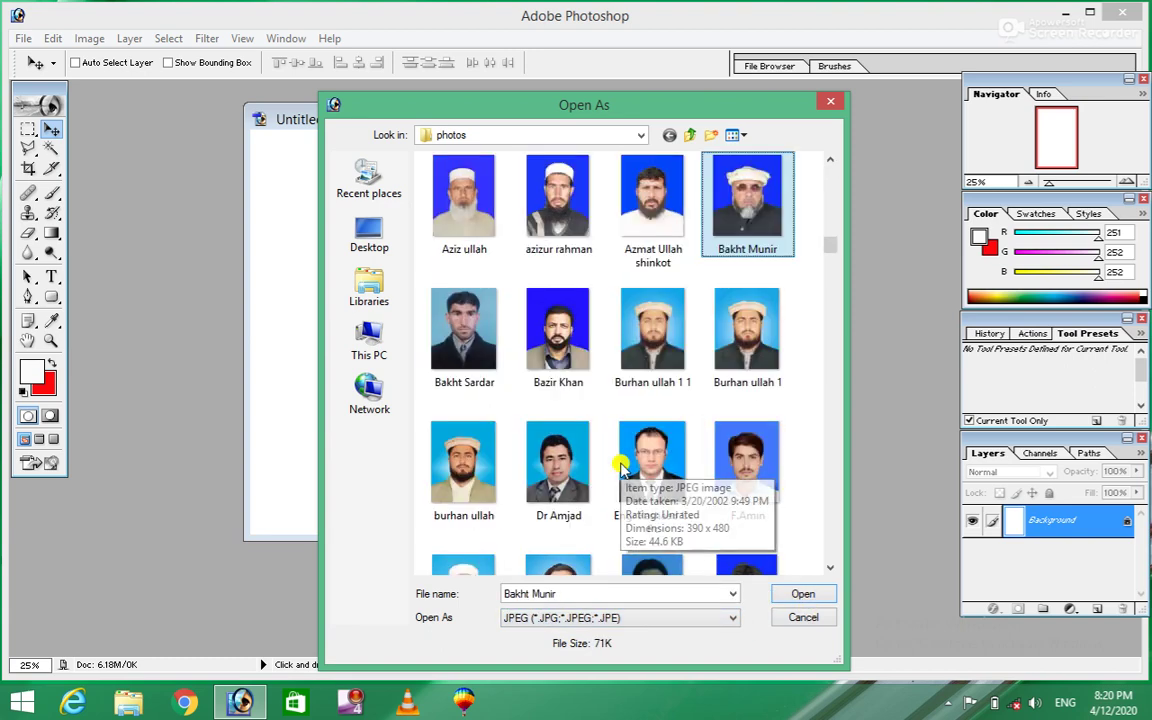
double_click(733, 347)
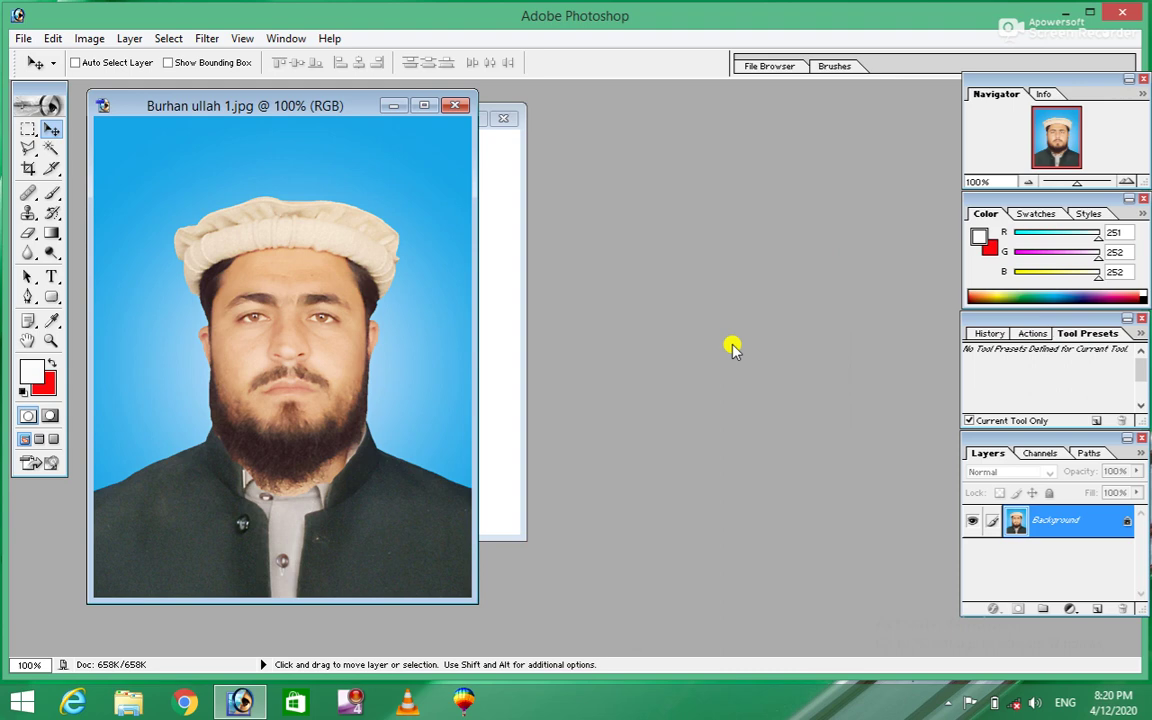
left_click(23, 38)
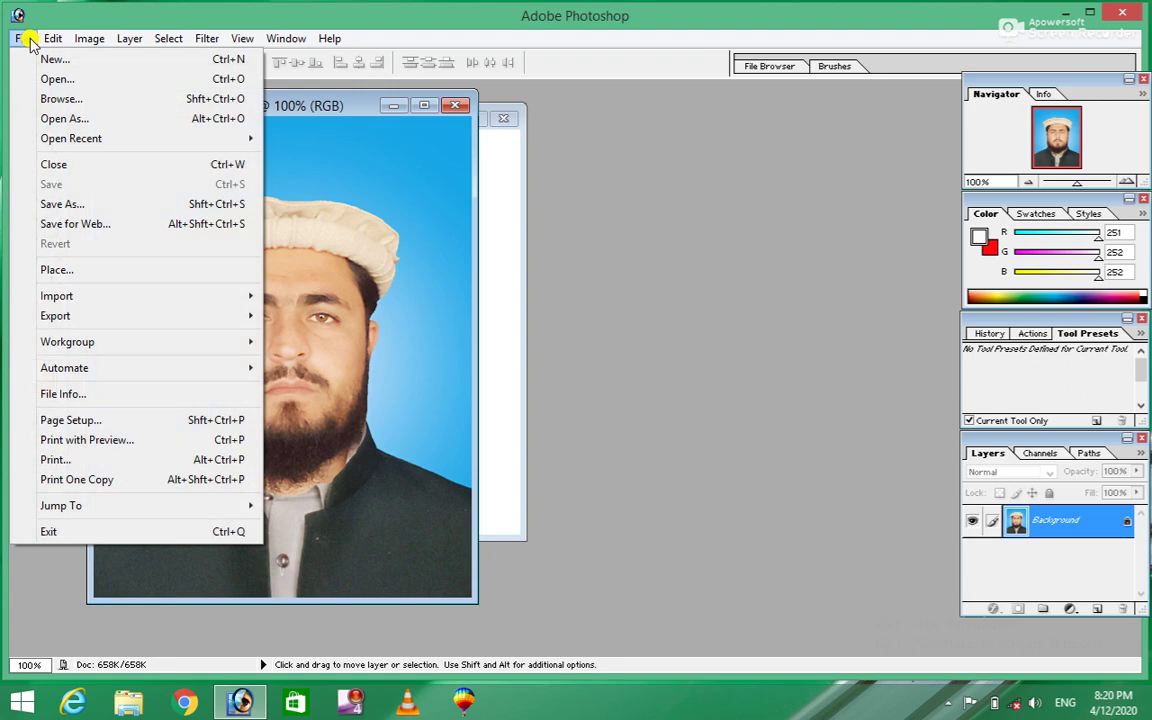
left_click(60, 118)
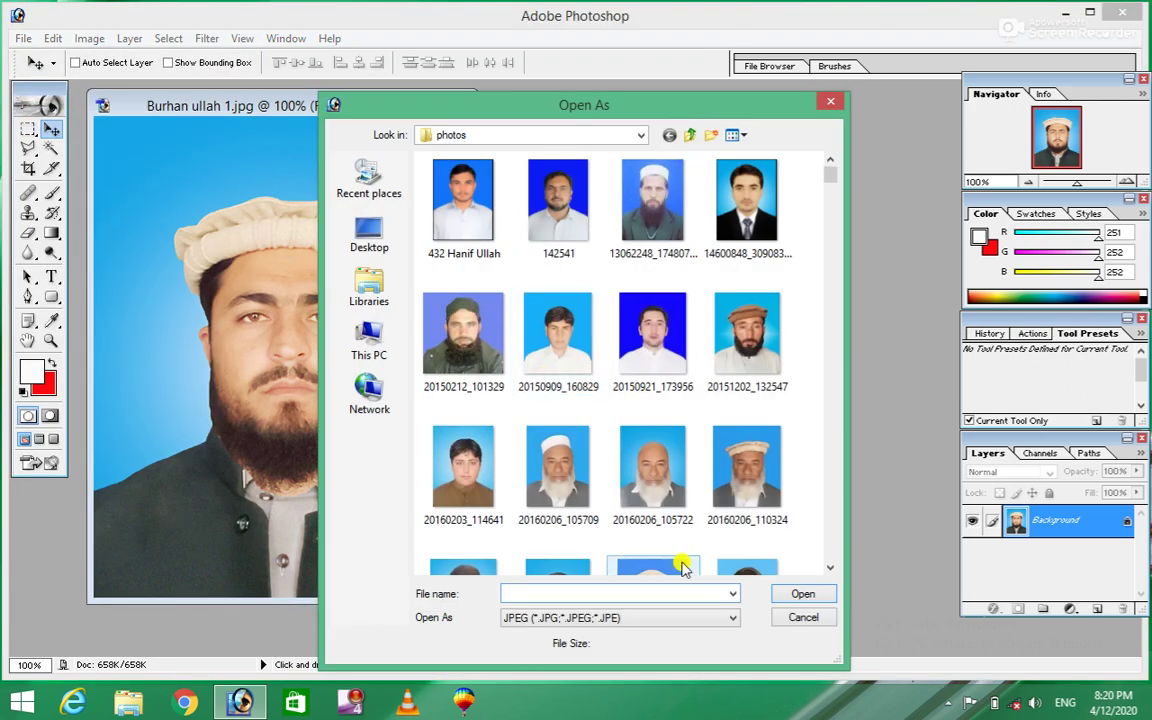
left_click(625, 619)
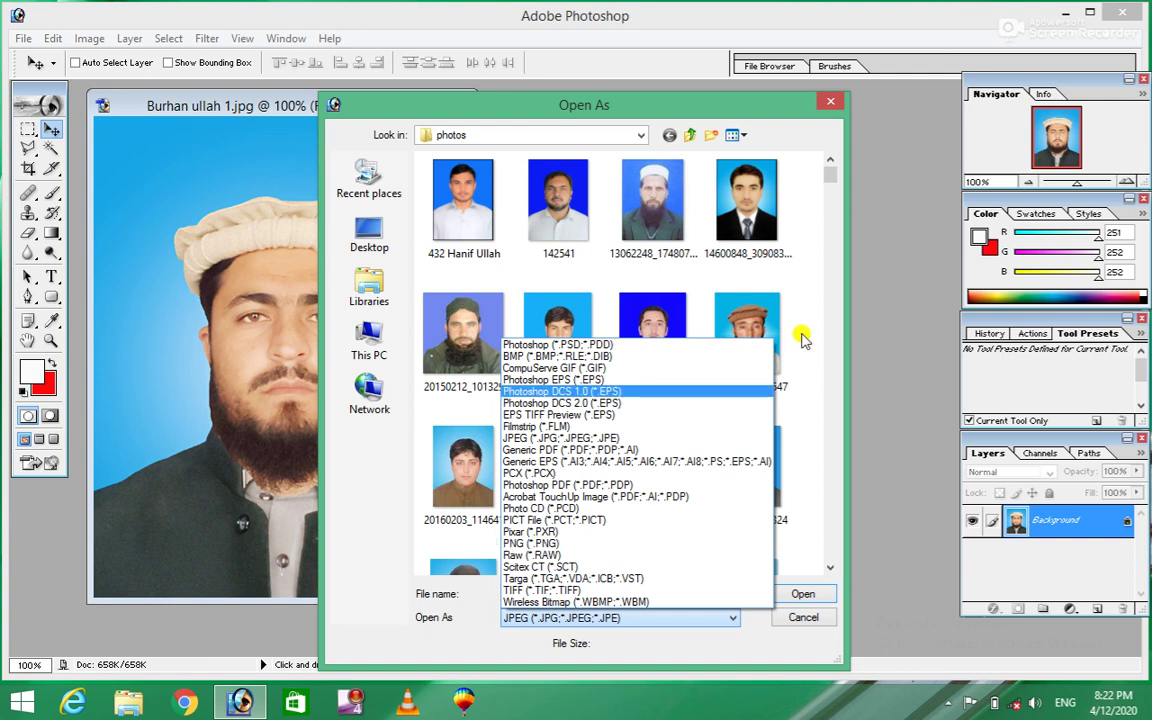
left_click(832, 106)
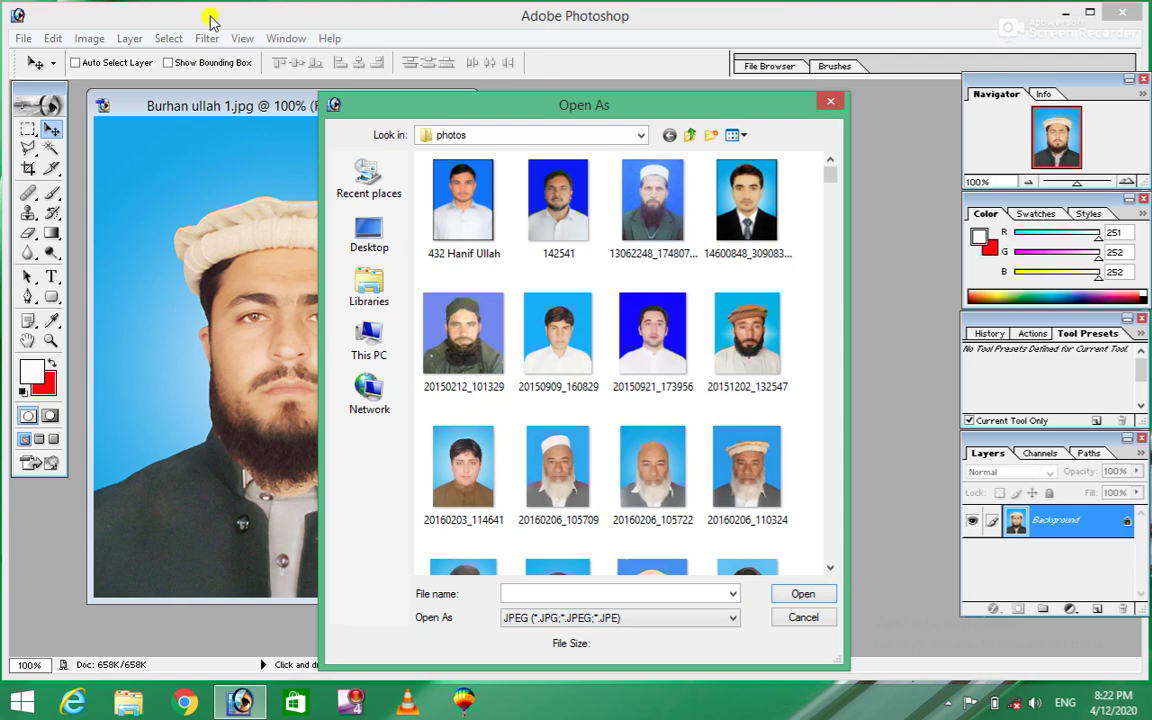
left_click(832, 106)
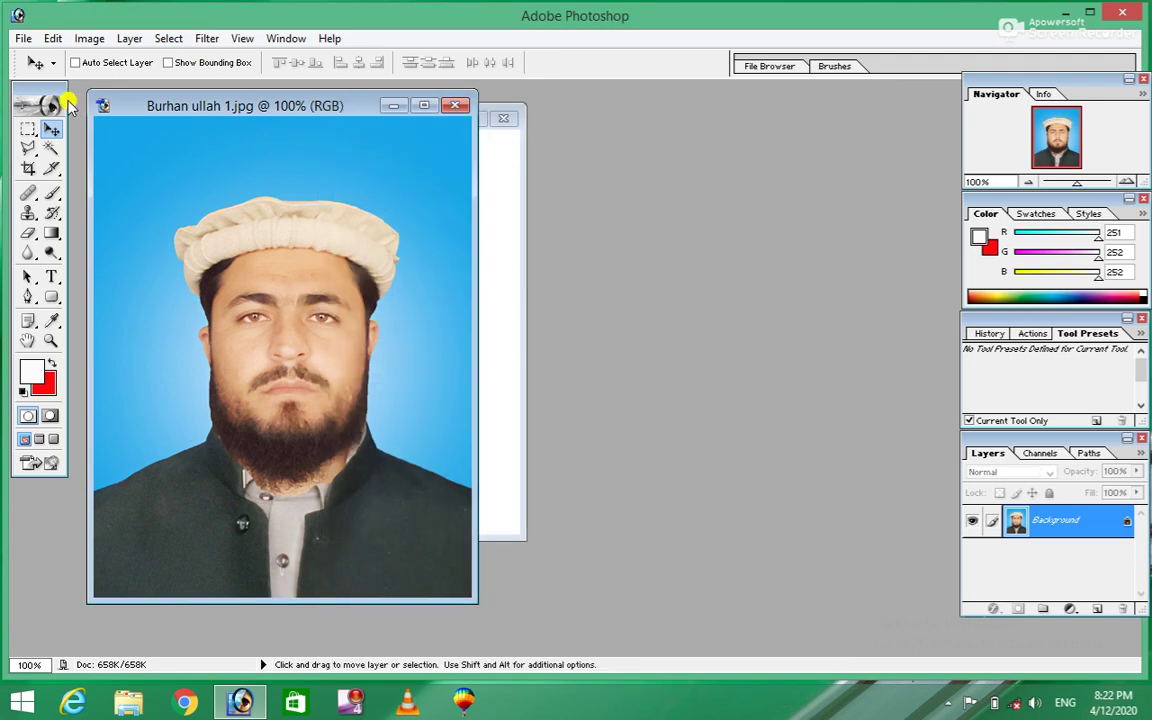
left_click(24, 40)
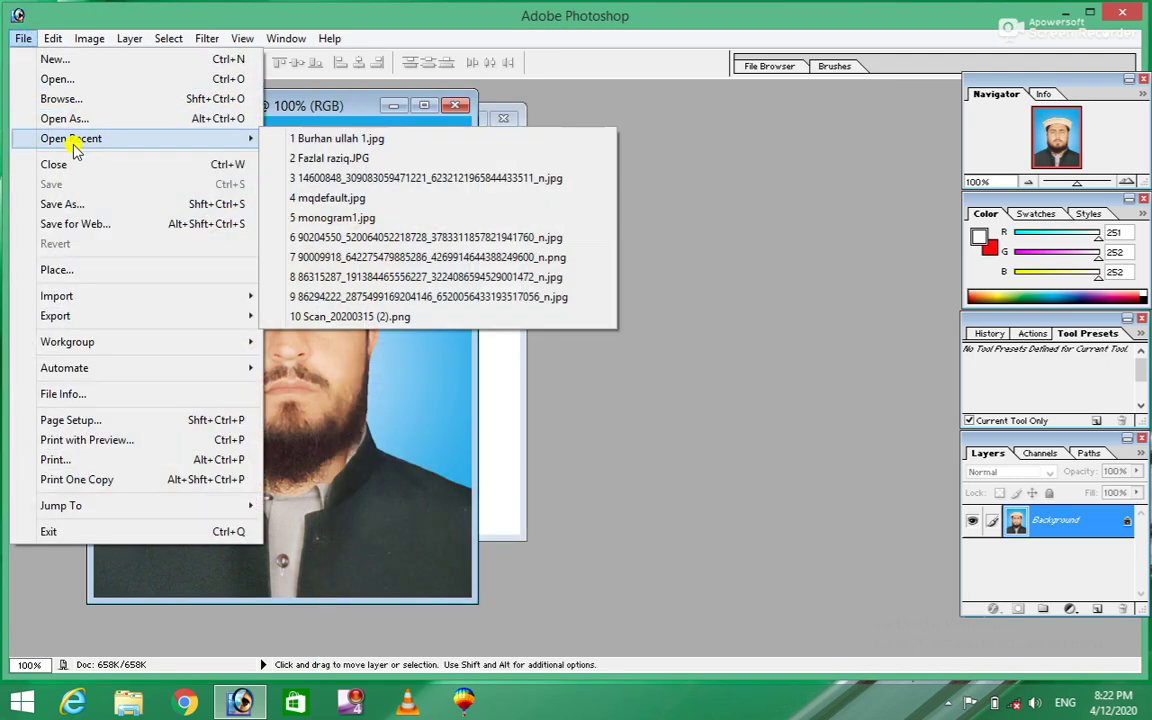
mouse_move(71, 138)
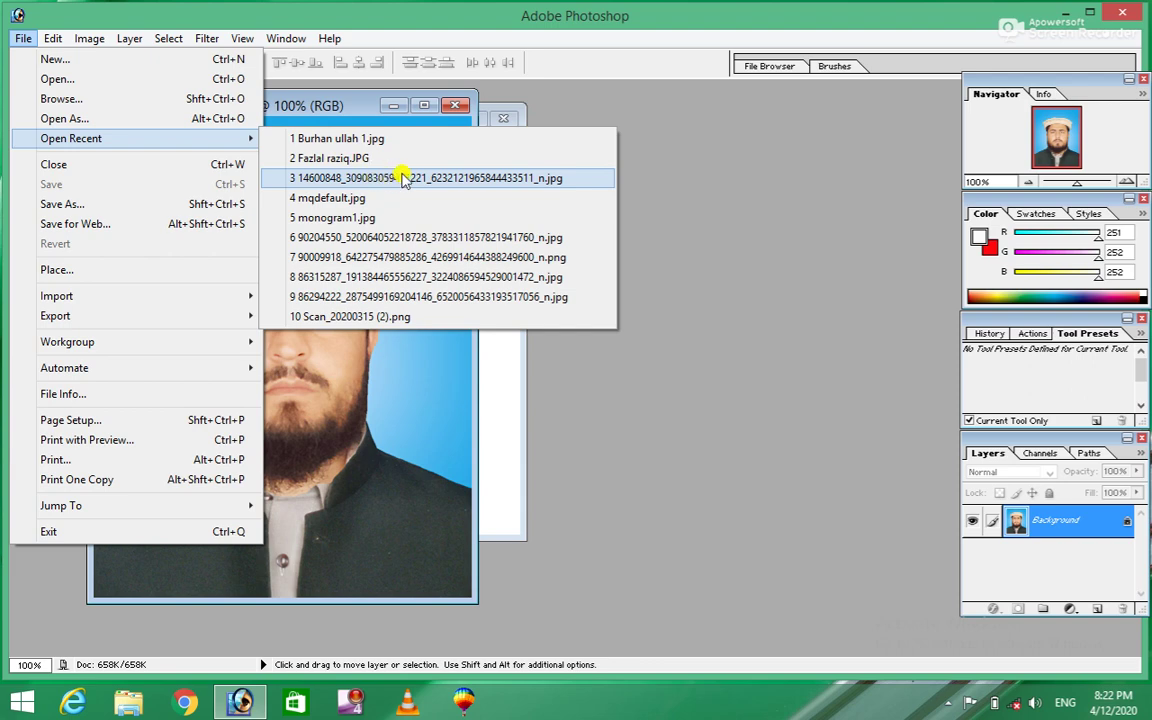
left_click(402, 176)
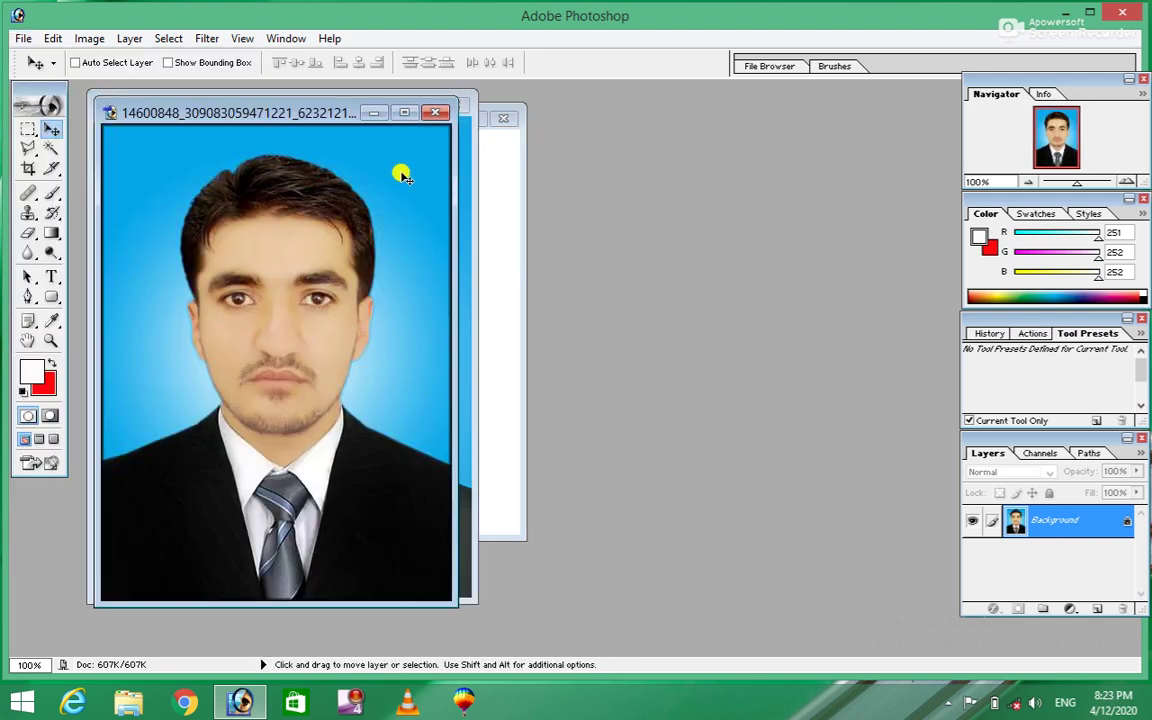
mouse_move(222, 115)
left_mouse_down()
mouse_move(637, 120)
mouse_move(628, 118)
left_mouse_up()
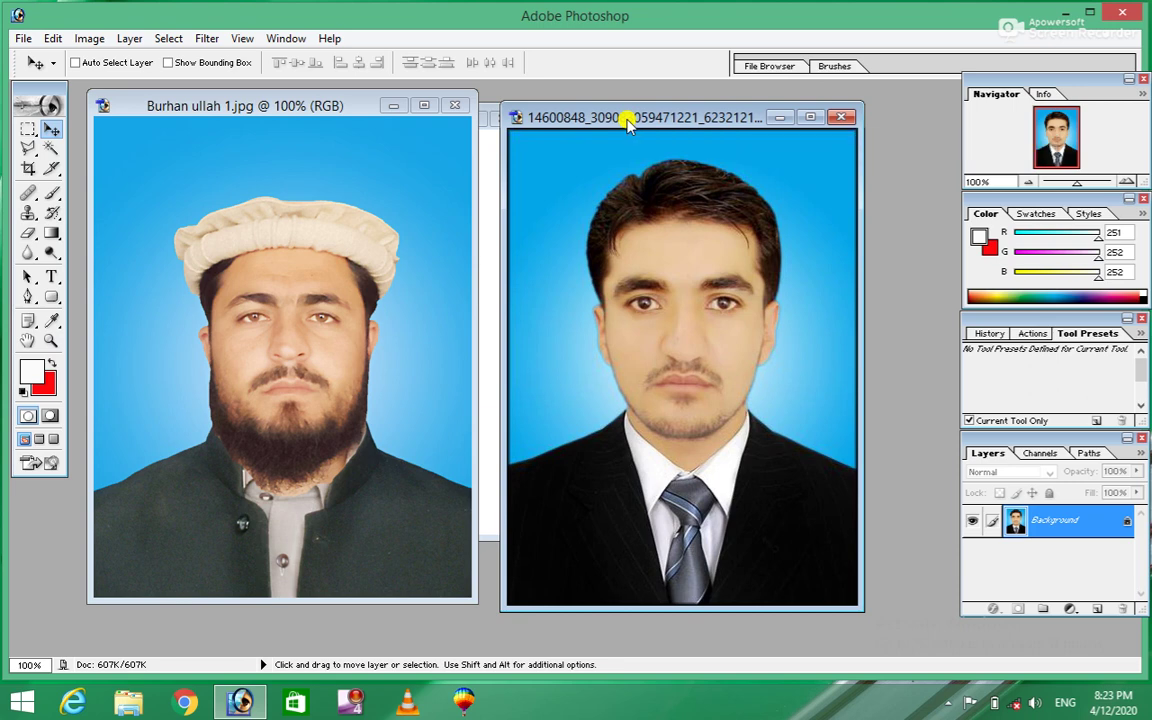
left_click(841, 117)
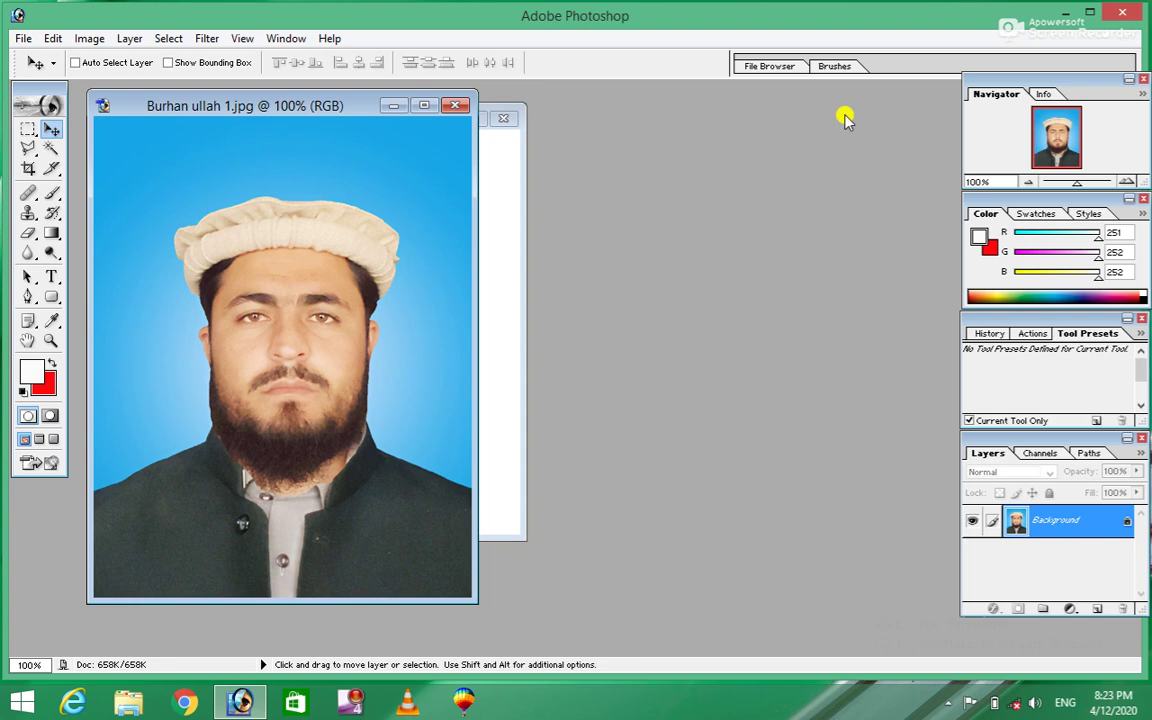
left_click(24, 40)
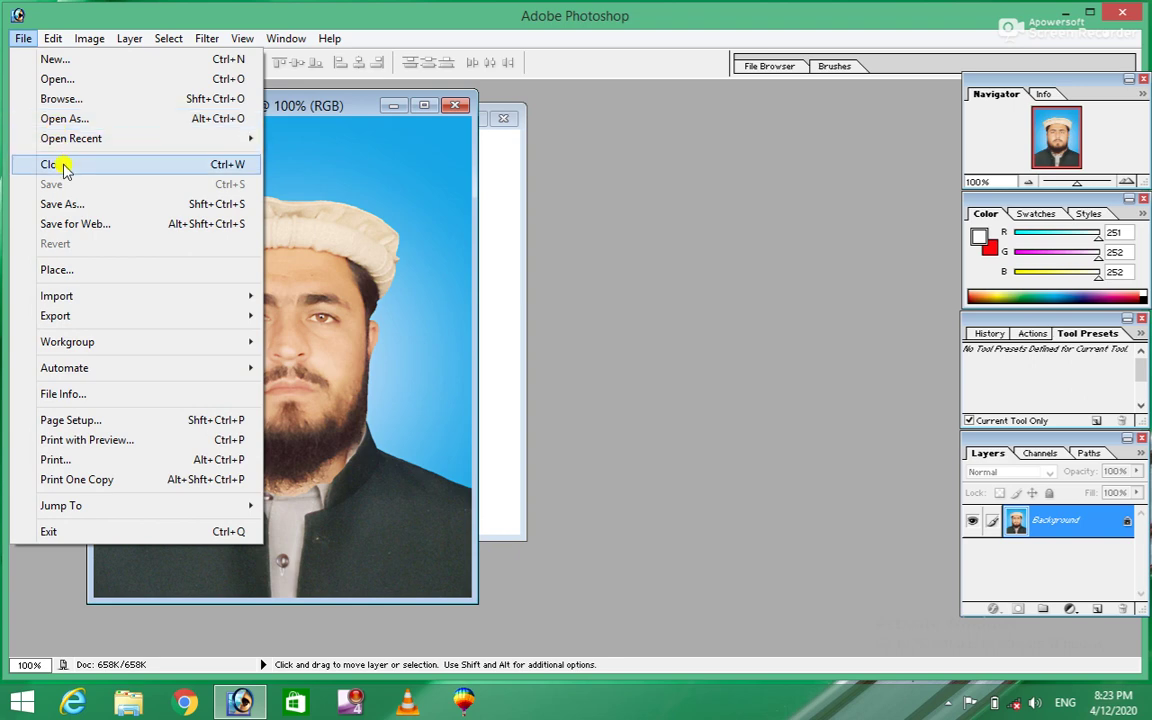
Close both the portrait photo and the blank Untitled-1 document
left_click(384, 232)
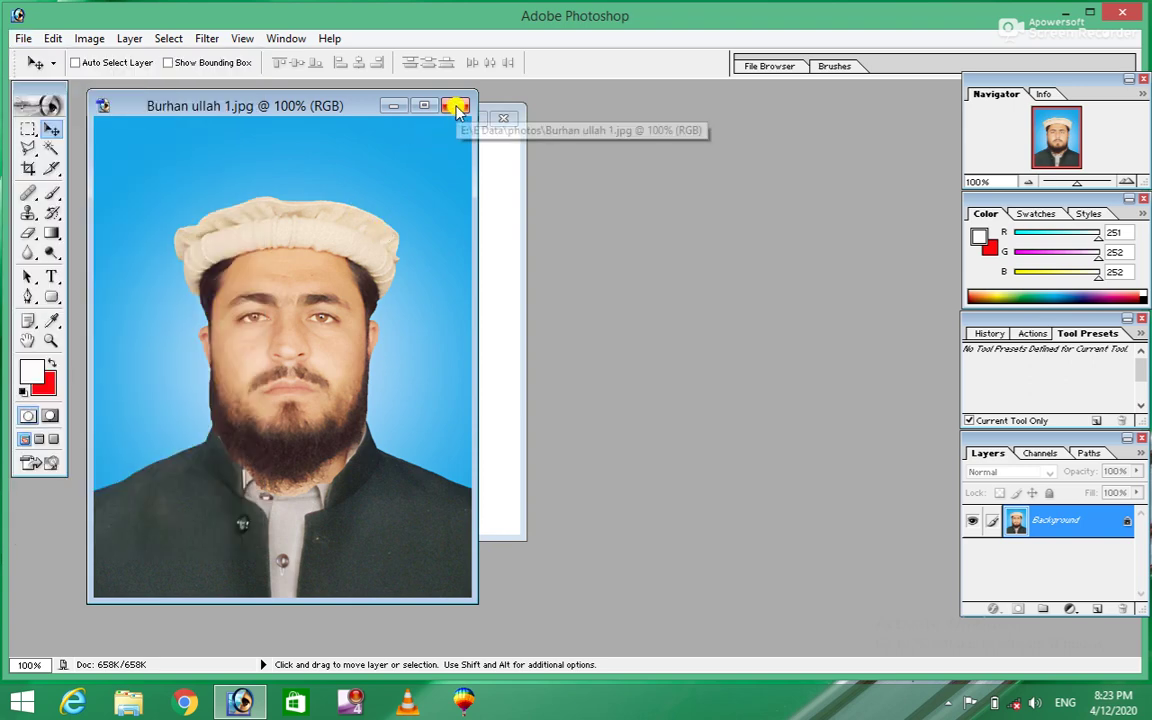
left_click(22, 38)
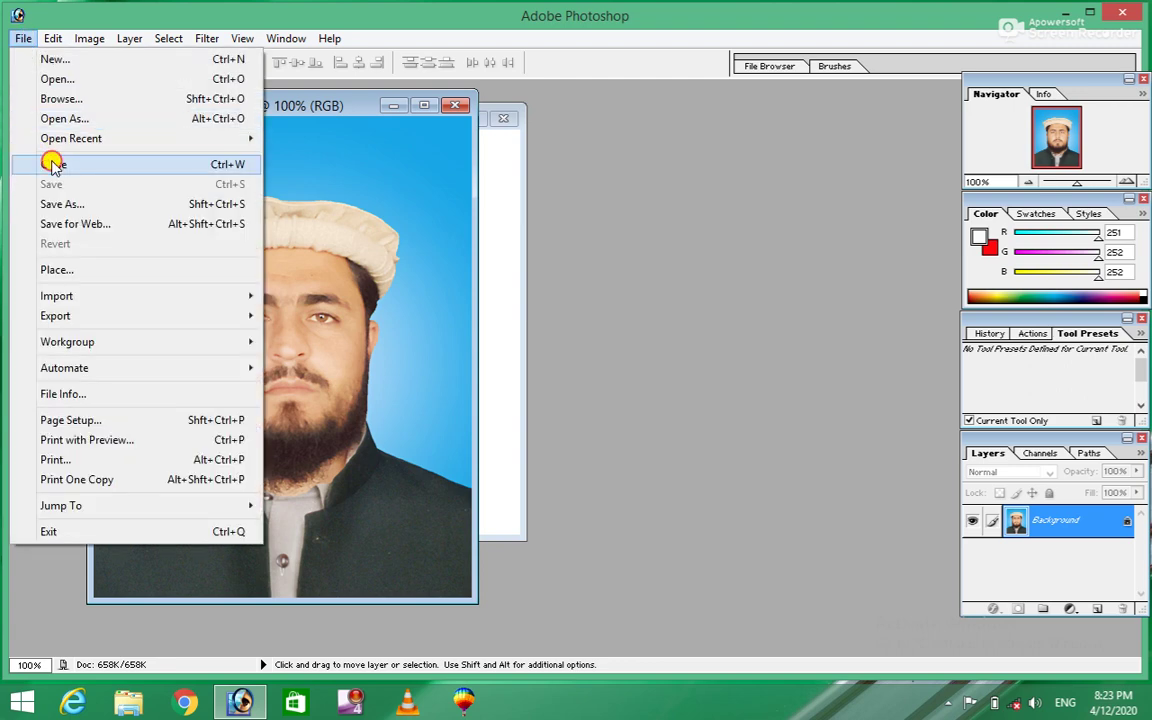
left_click(52, 165)
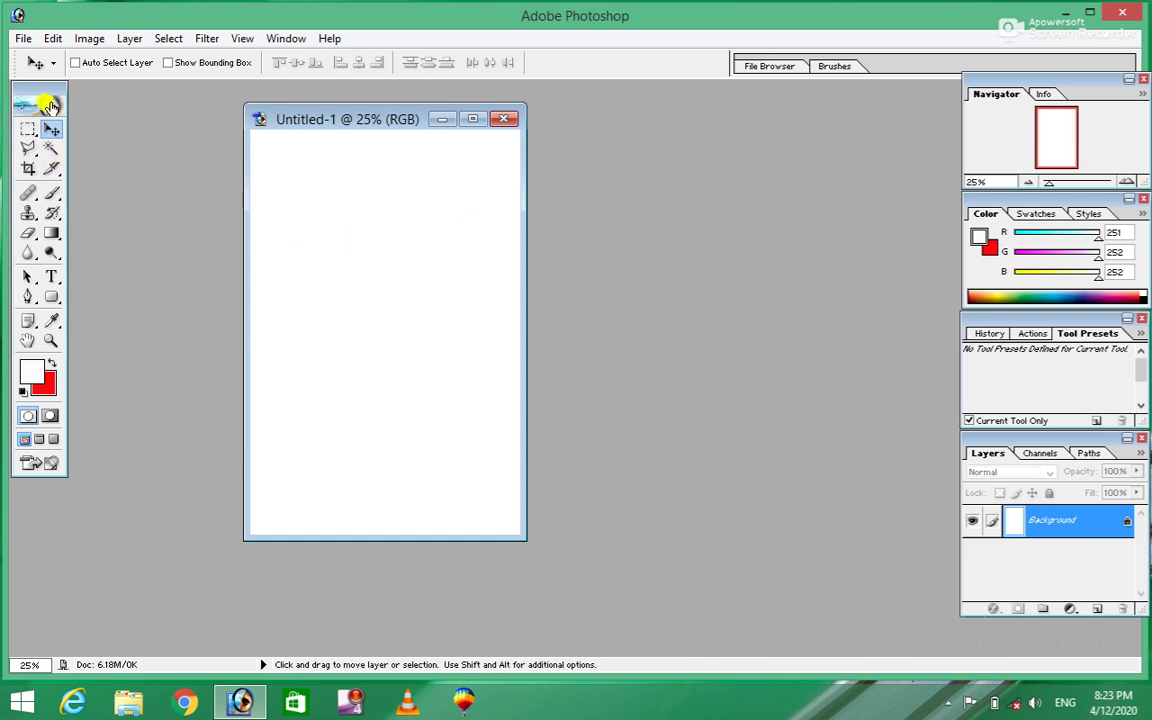
left_click(22, 38)
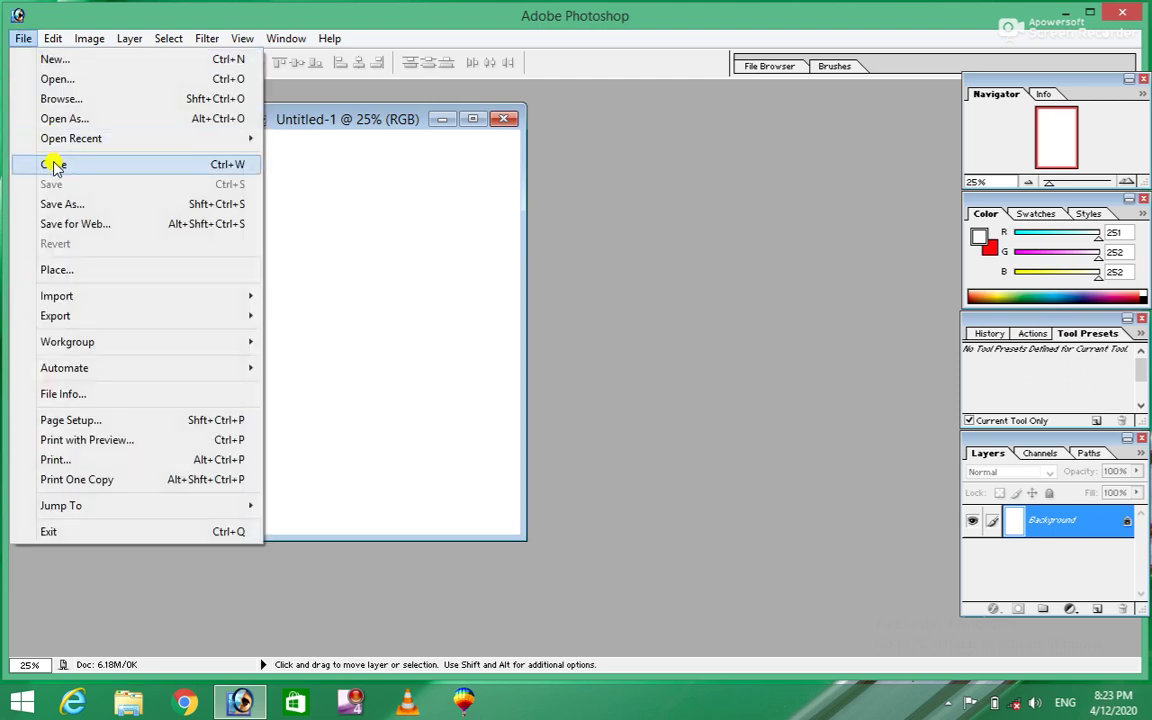
left_click(40, 164)
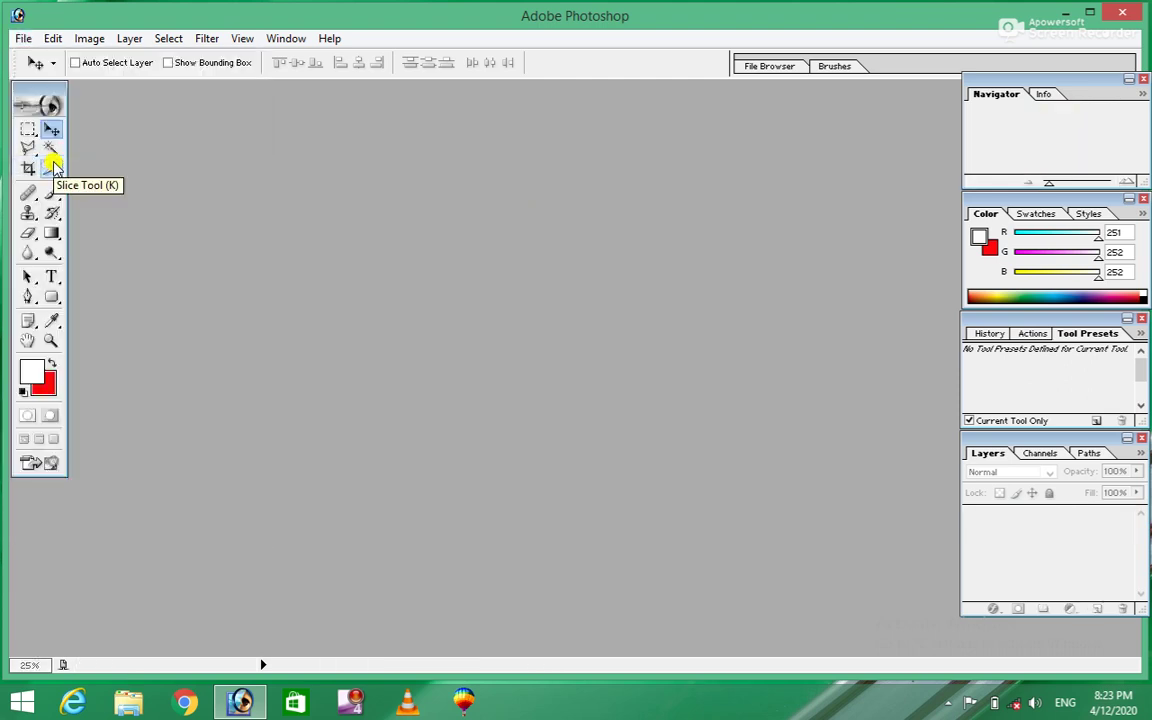
key("ctrl+n")
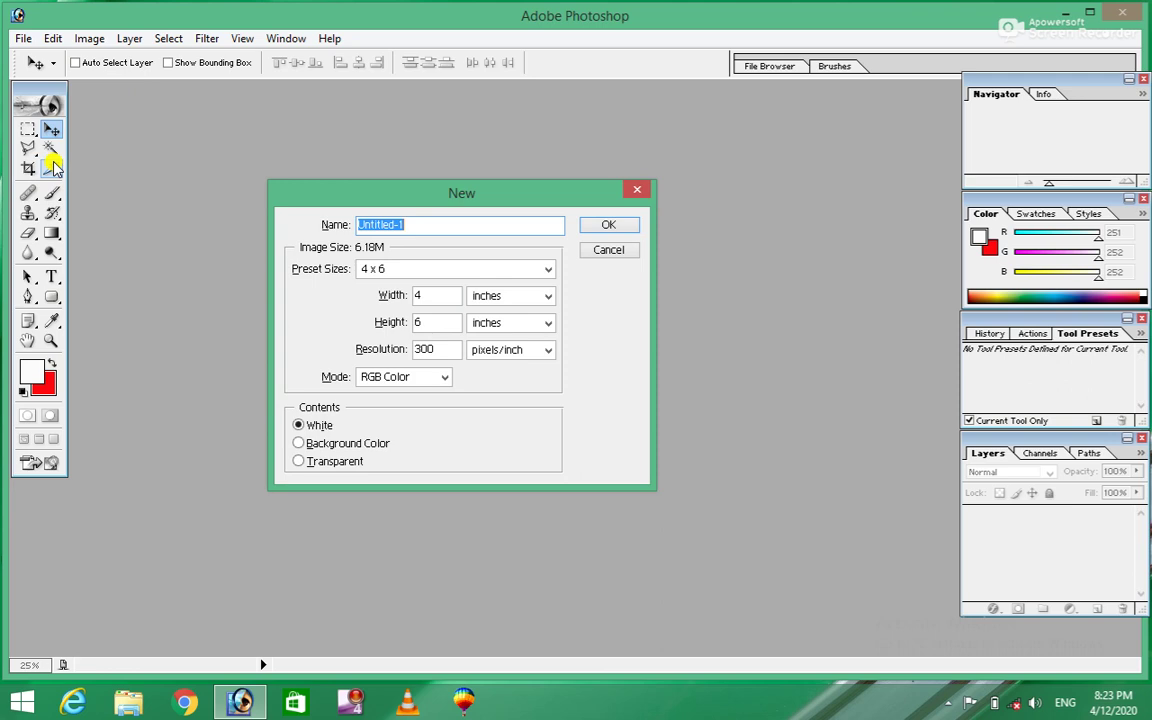
Create a blank white 4 x 6 inch, 300 pixels/inch Untitled-1 document
key("Return")
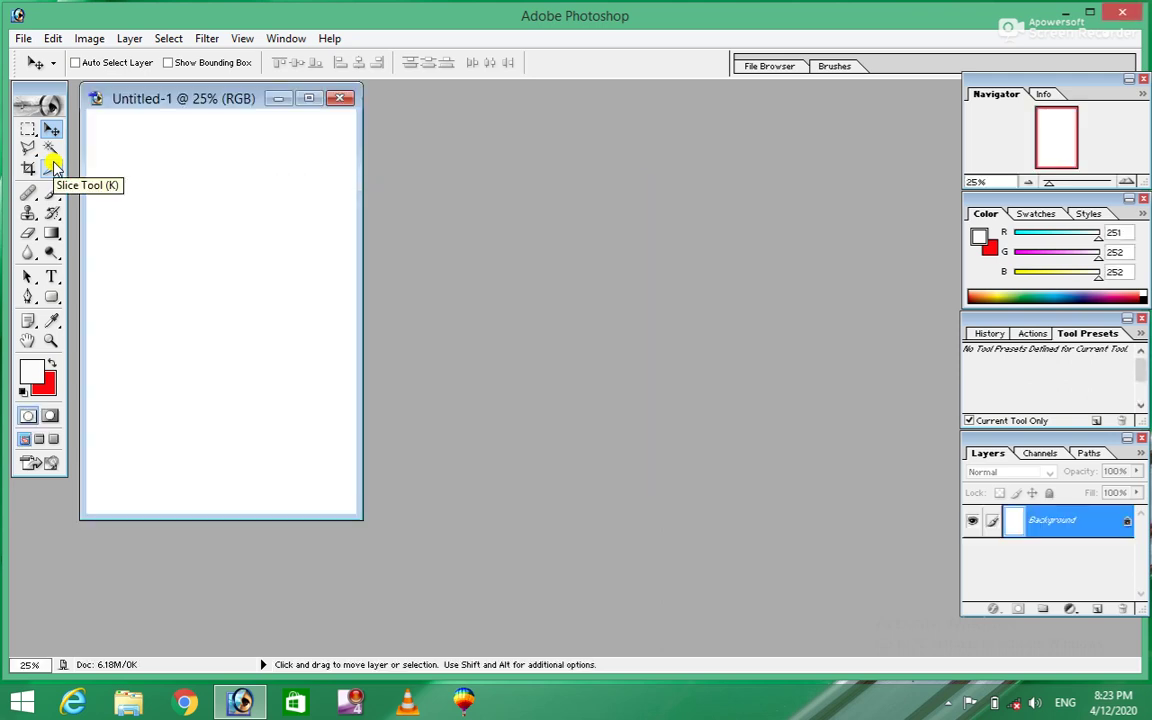
left_click(22, 38)
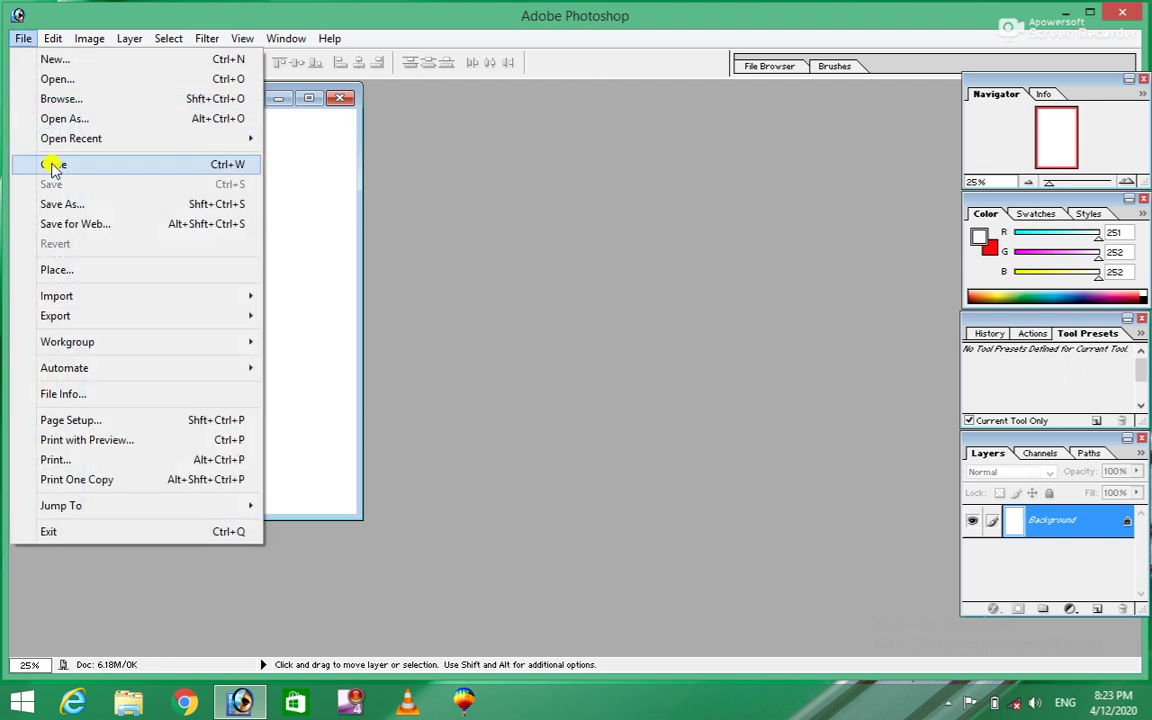
mouse_move(71, 138)
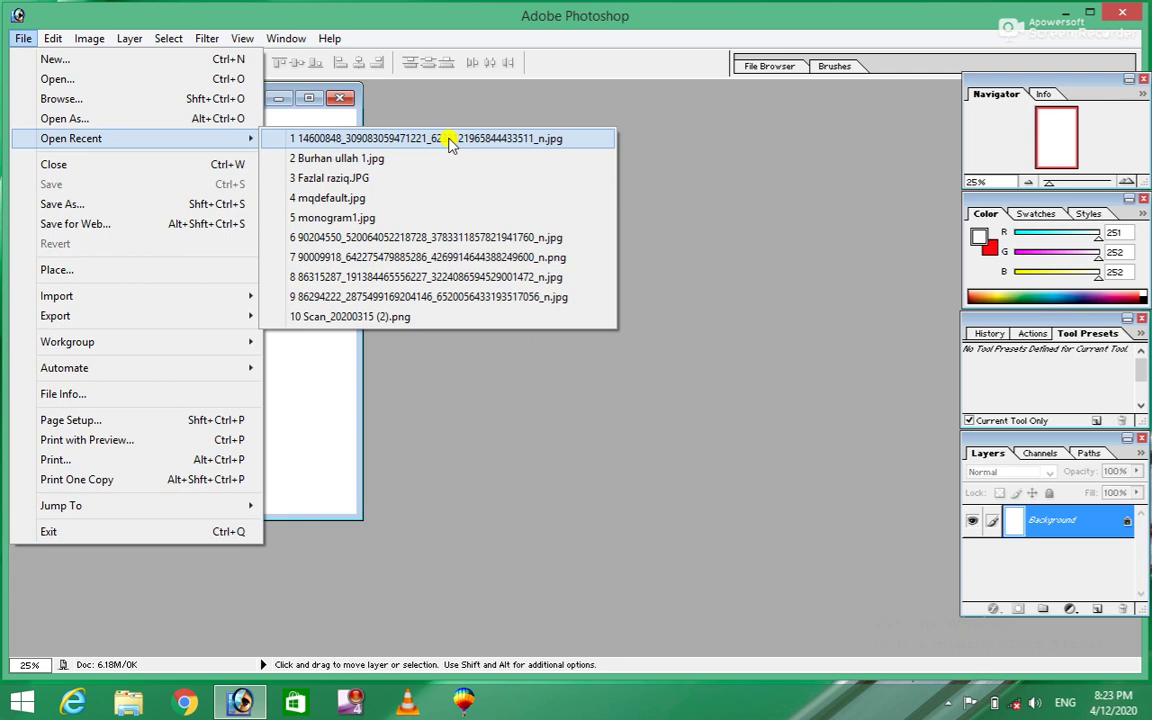
Reopen the portrait JPEG from recent files and place its window beside Untitled-1
left_click(367, 163)
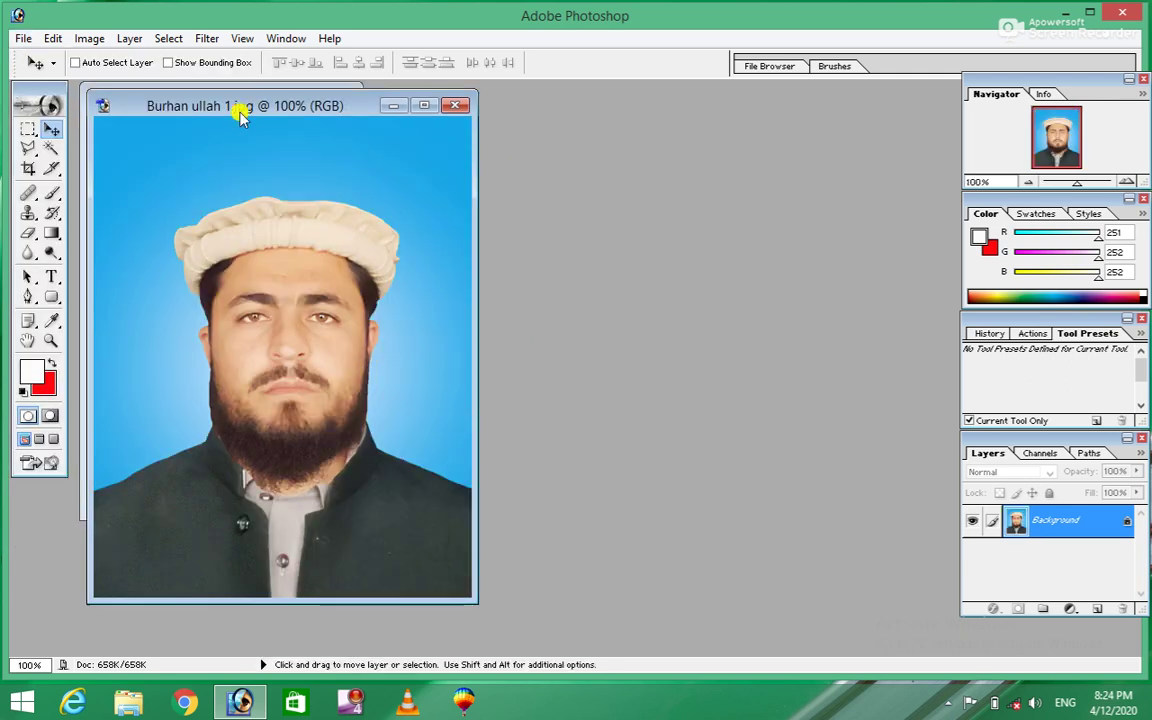
left_click_drag(178, 107, 513, 108)
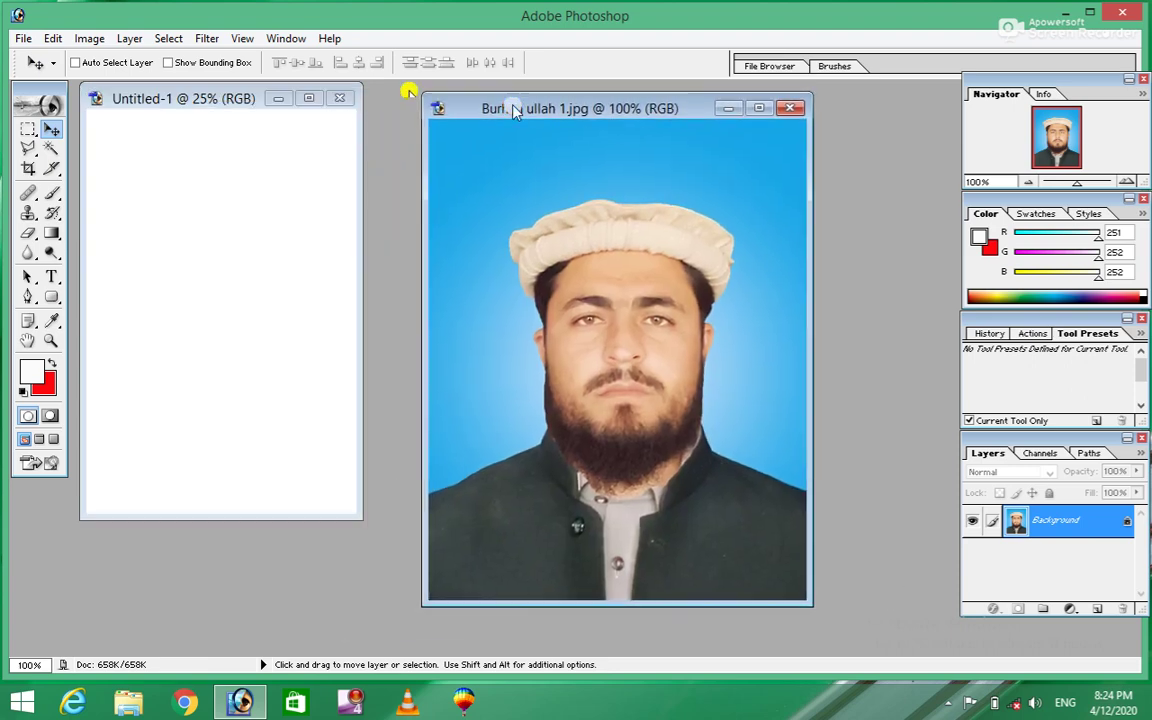
left_click(23, 38)
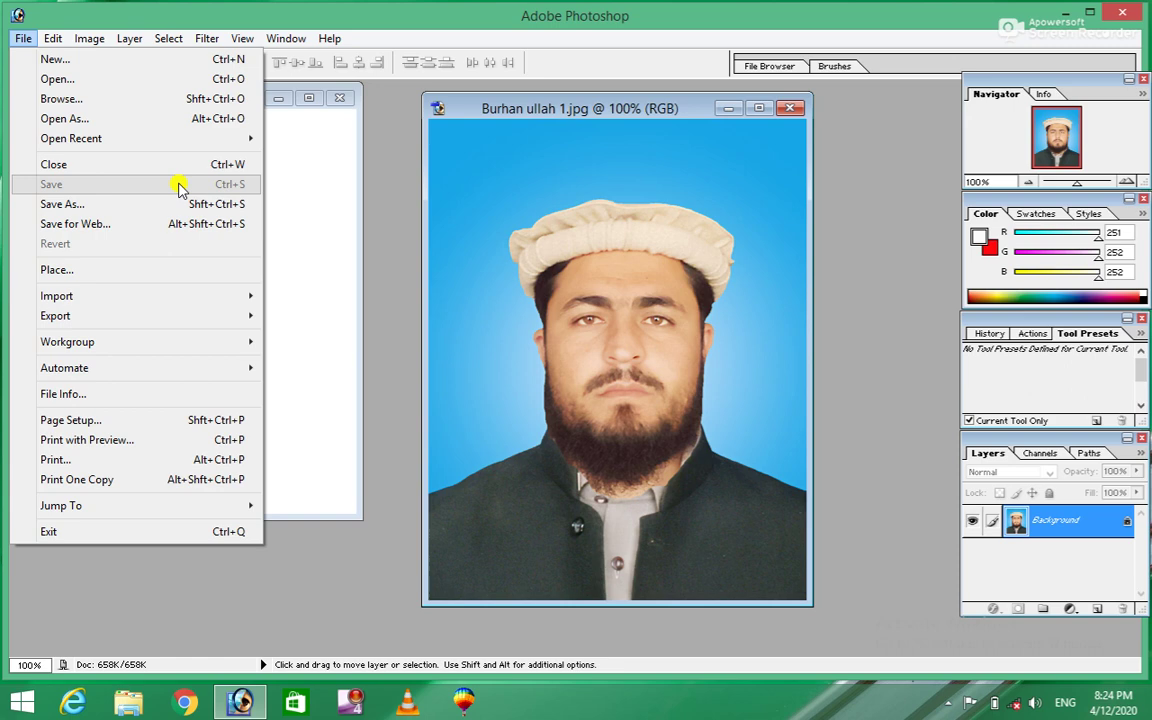
left_click(588, 136)
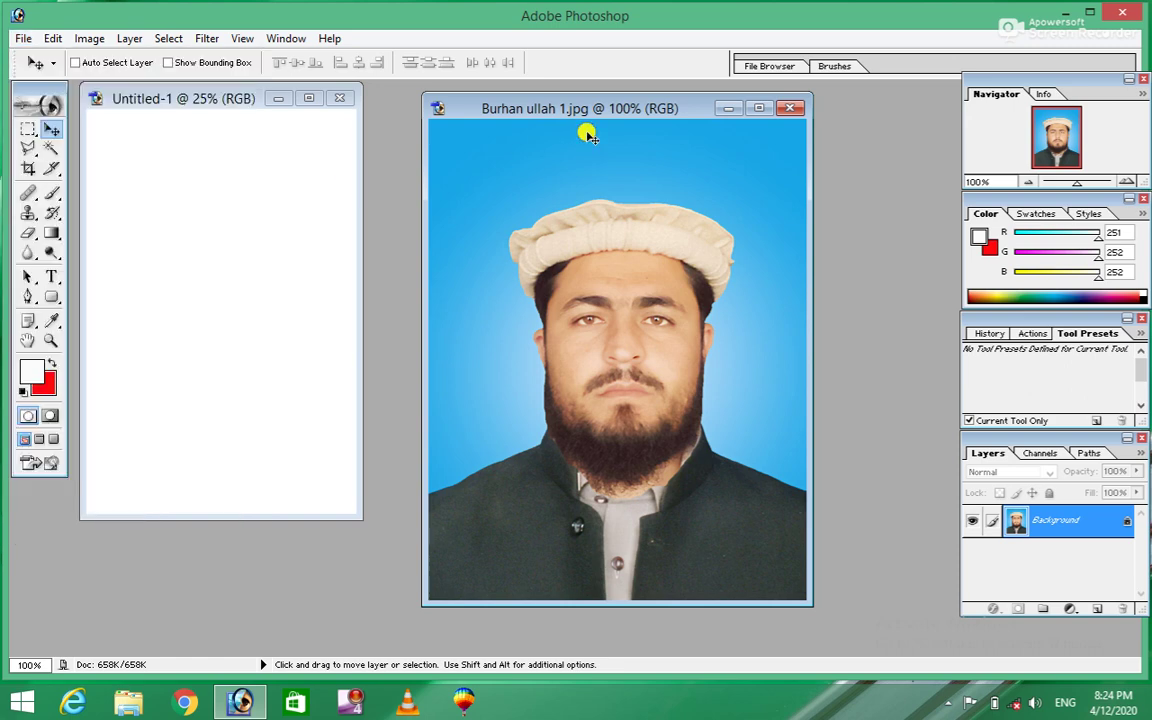
left_click(51, 148)
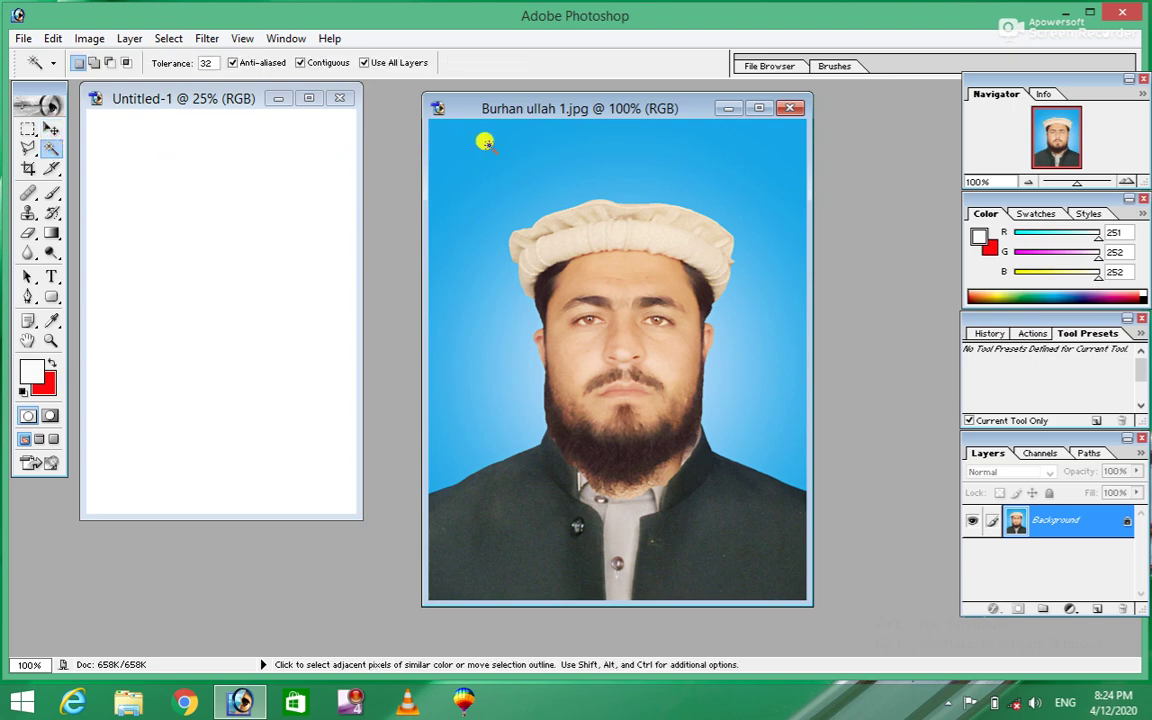
Magic-wand select the blue background, adding the light-blue patches left and right of the face
left_click(525, 165)
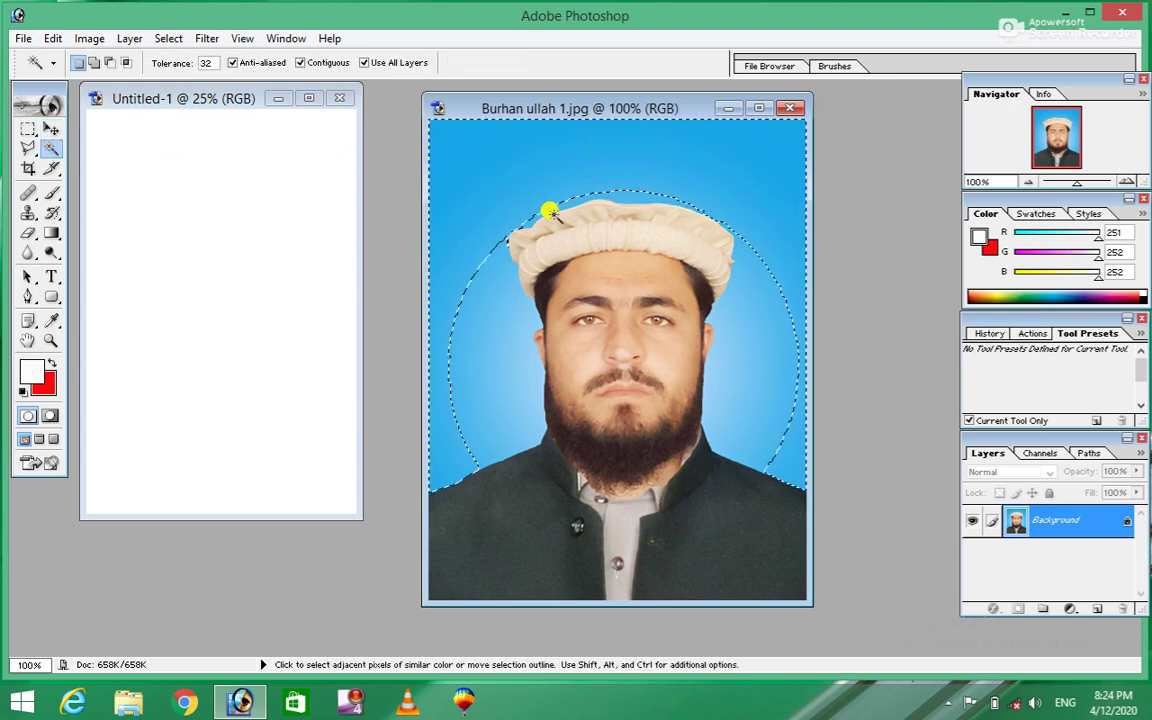
left_click(509, 334)
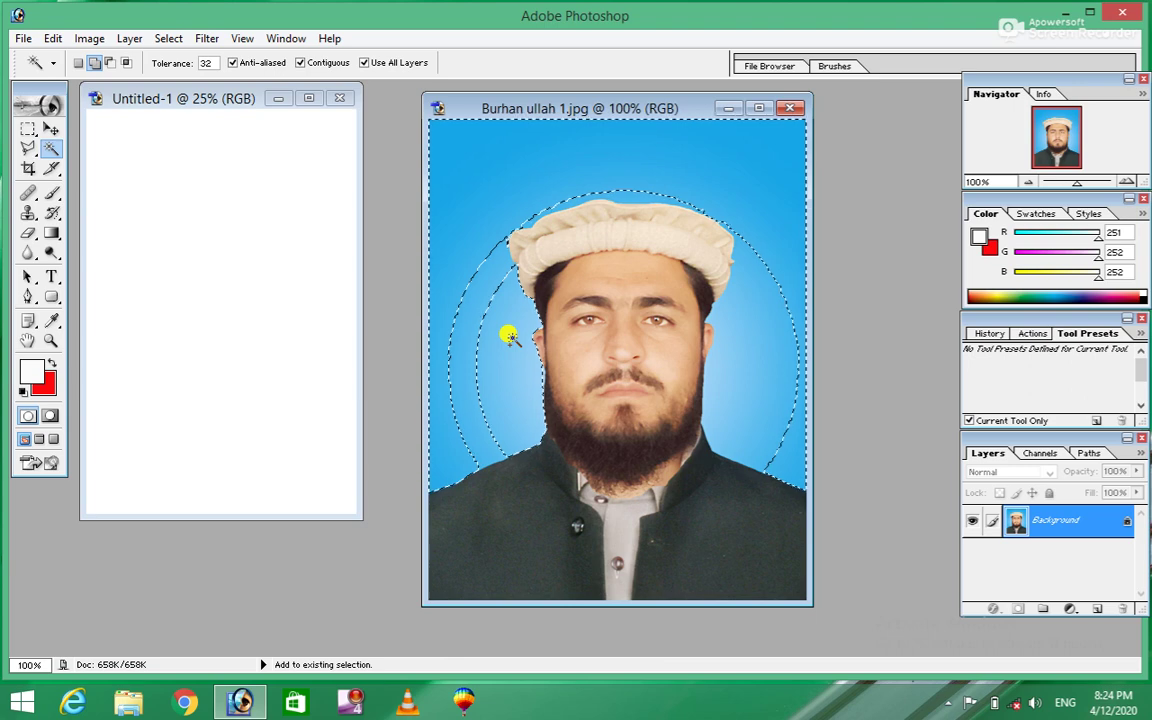
left_click(459, 353)
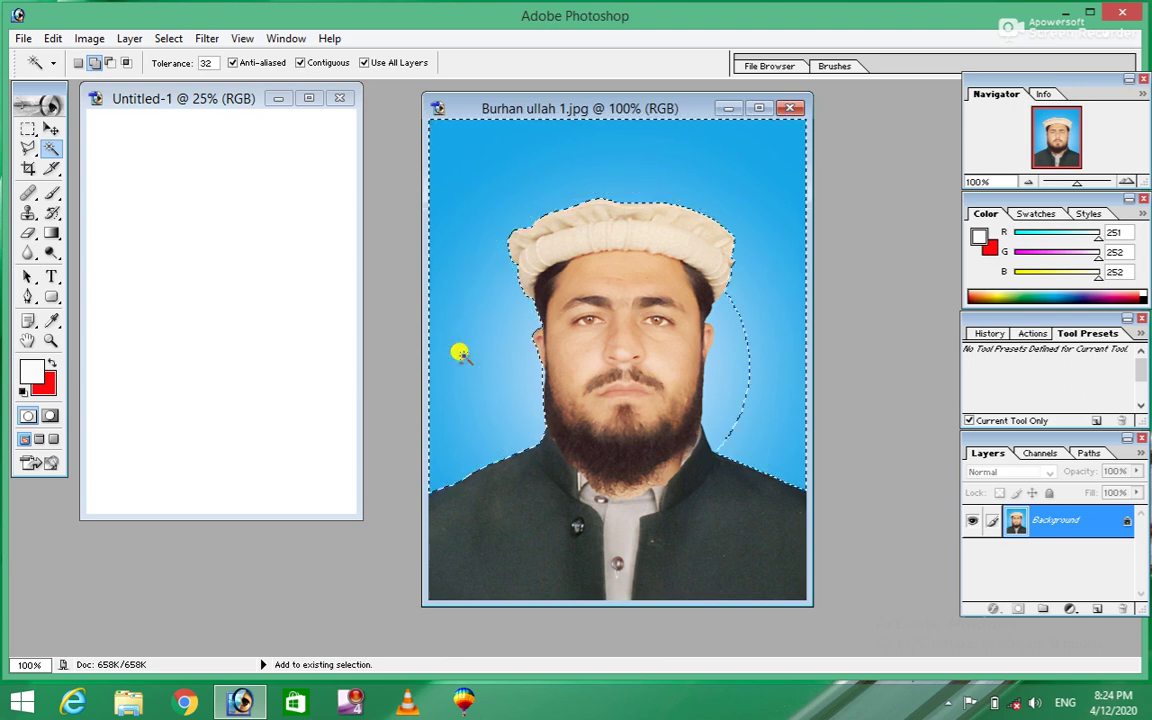
left_click(724, 400, "shift")
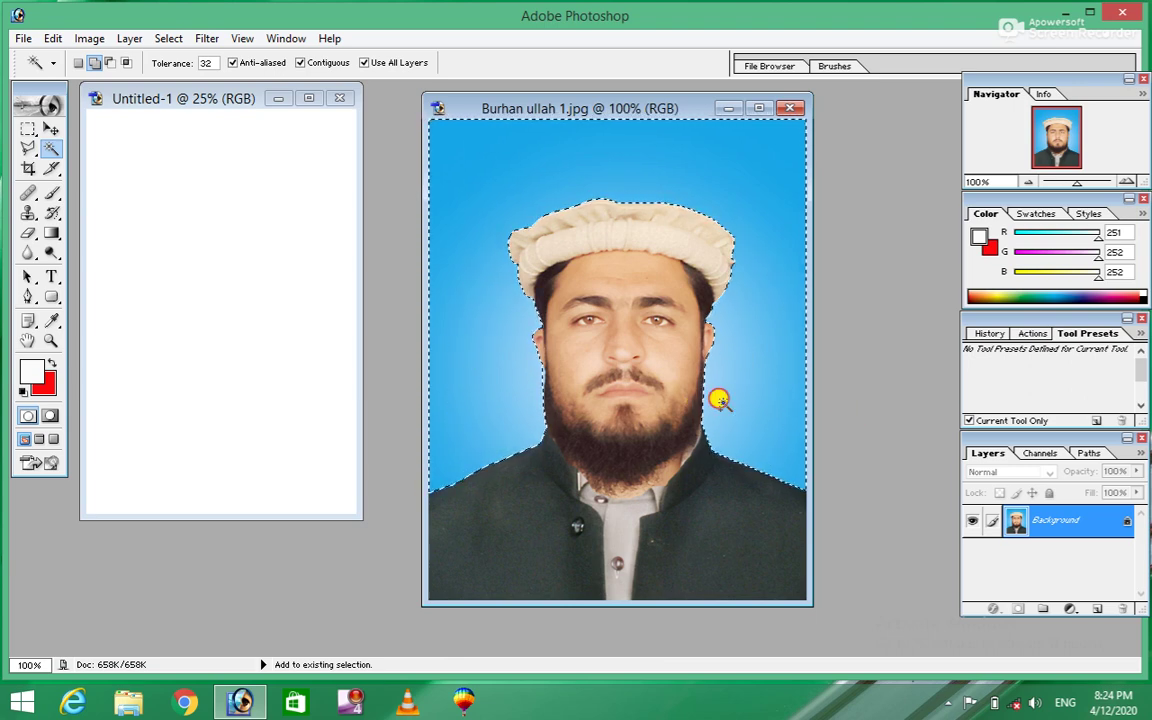
Set the background colour to bright green and fill the selected blue background with it
left_click(47, 385)
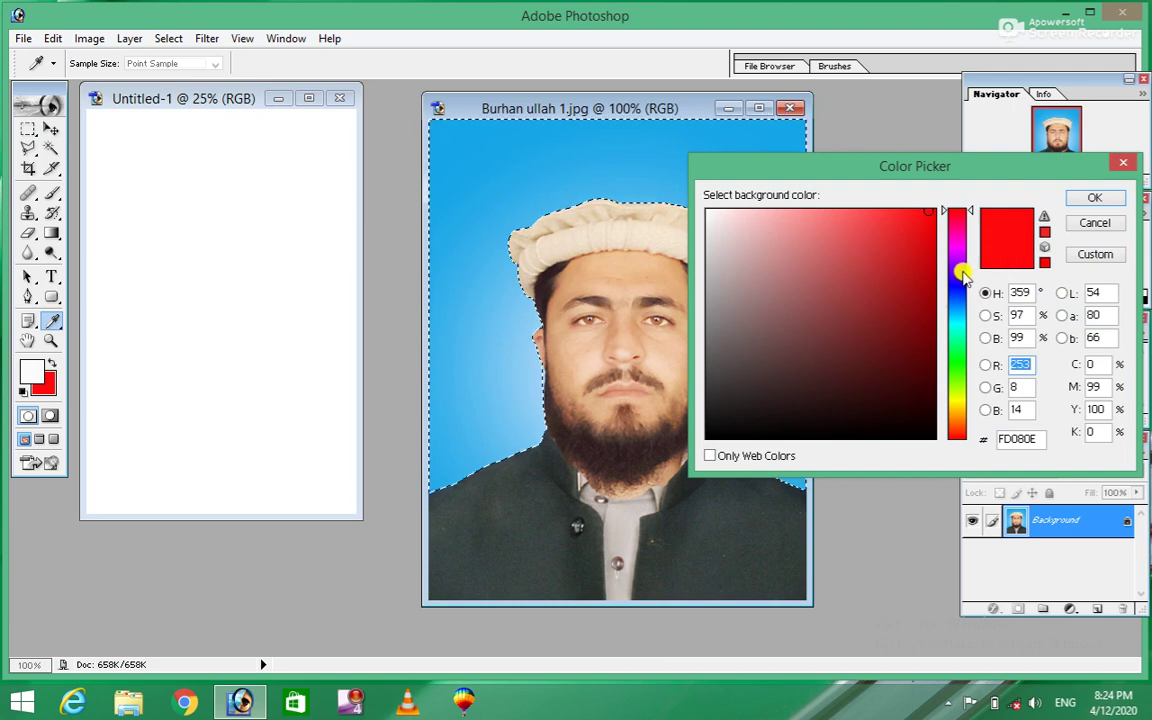
left_click_drag(958, 278, 958, 355)
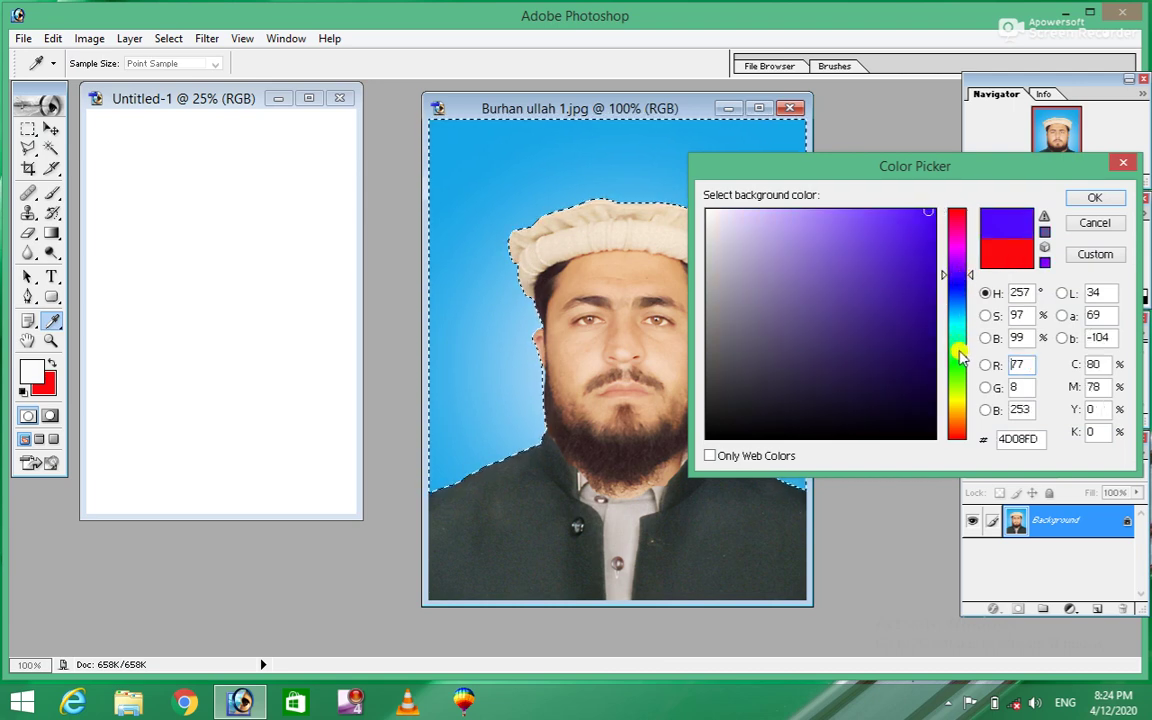
left_click(931, 217)
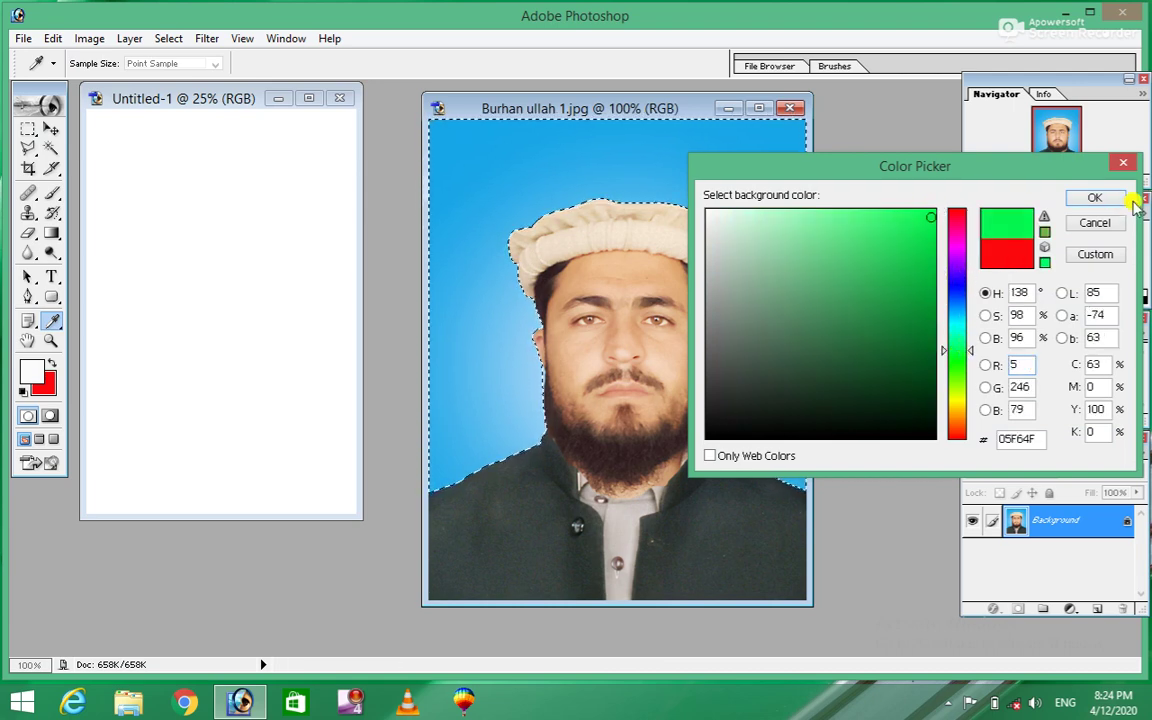
left_click(1097, 198)
key("w")
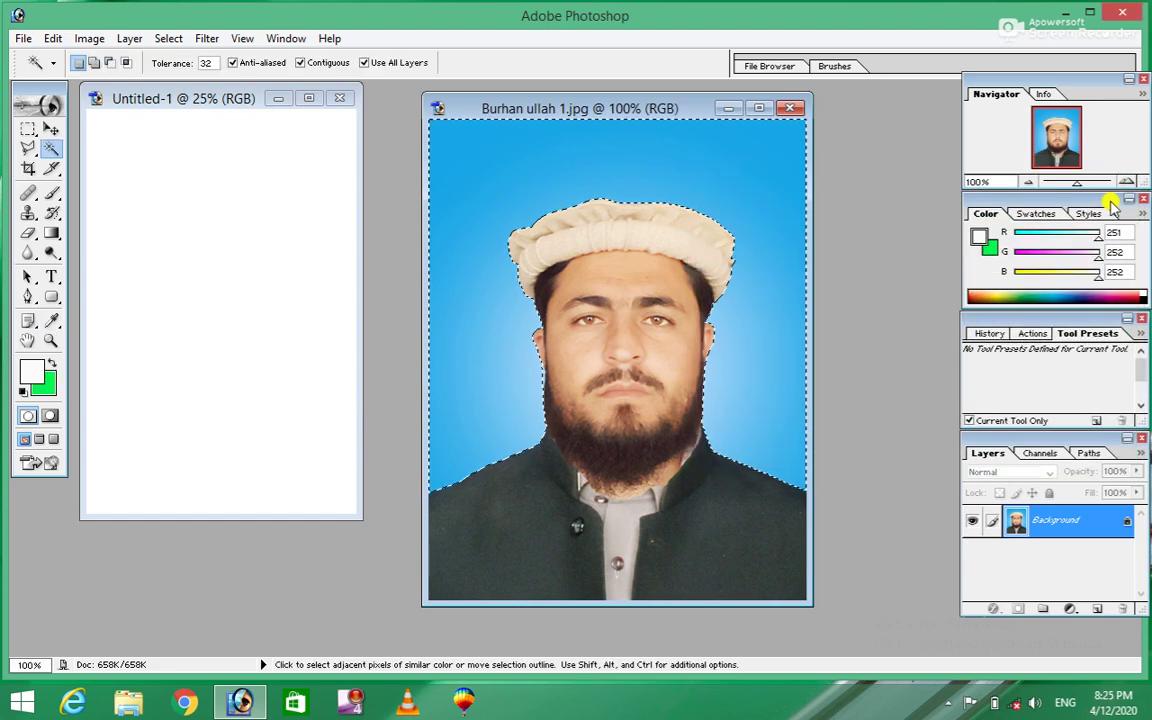
key("Delete")
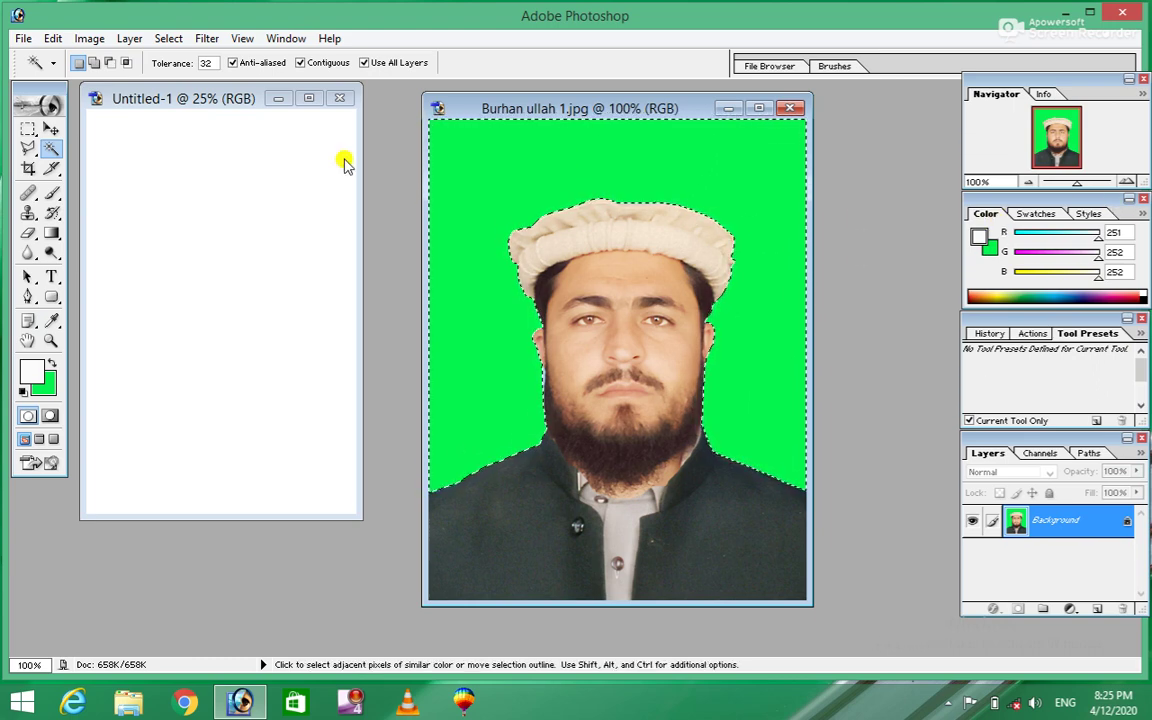
left_click(51, 129)
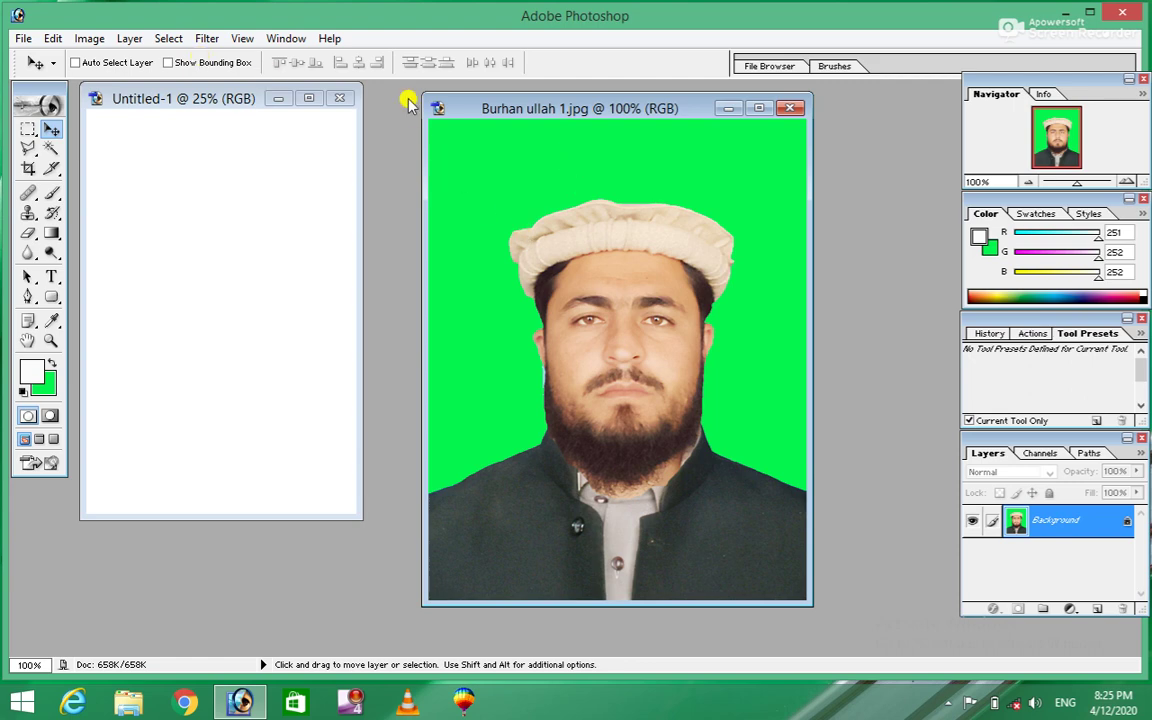
Bring up the File menu to save the green-background portrait
left_click(22, 39)
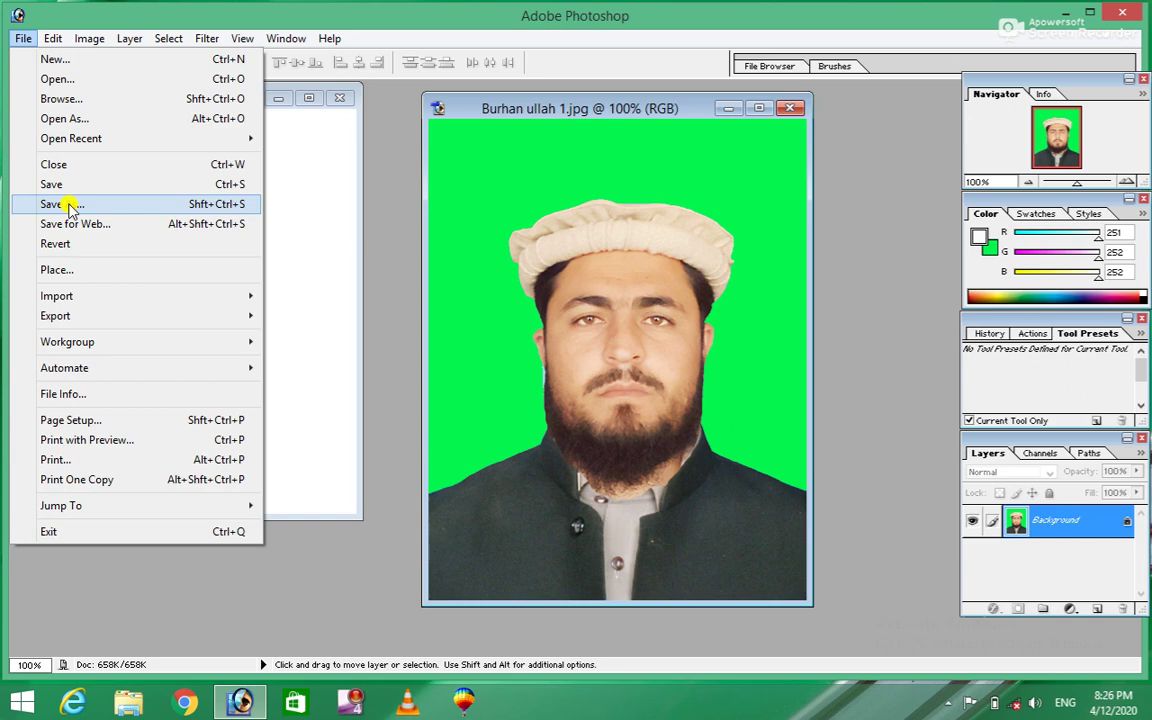
Save the portrait as a maximum-quality JPEG with 13 ending its name, then close it and minimise Photoshop
left_click(70, 206)
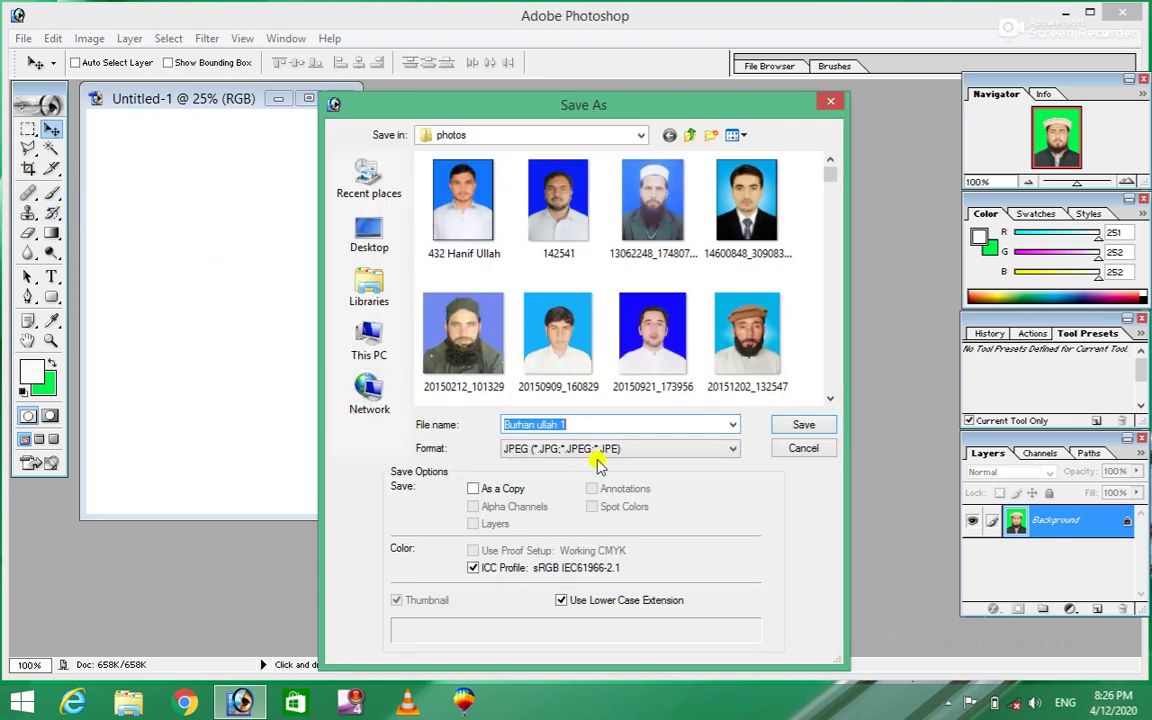
left_click(575, 424)
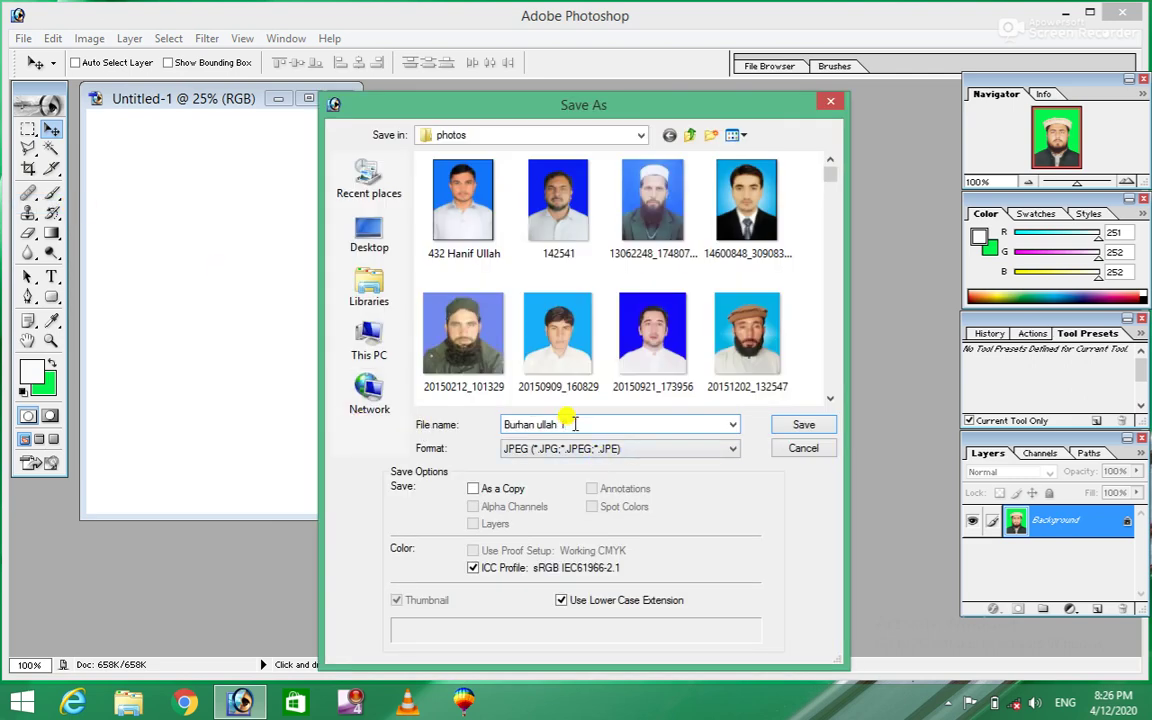
type("1")
type("3")
left_click(800, 427)
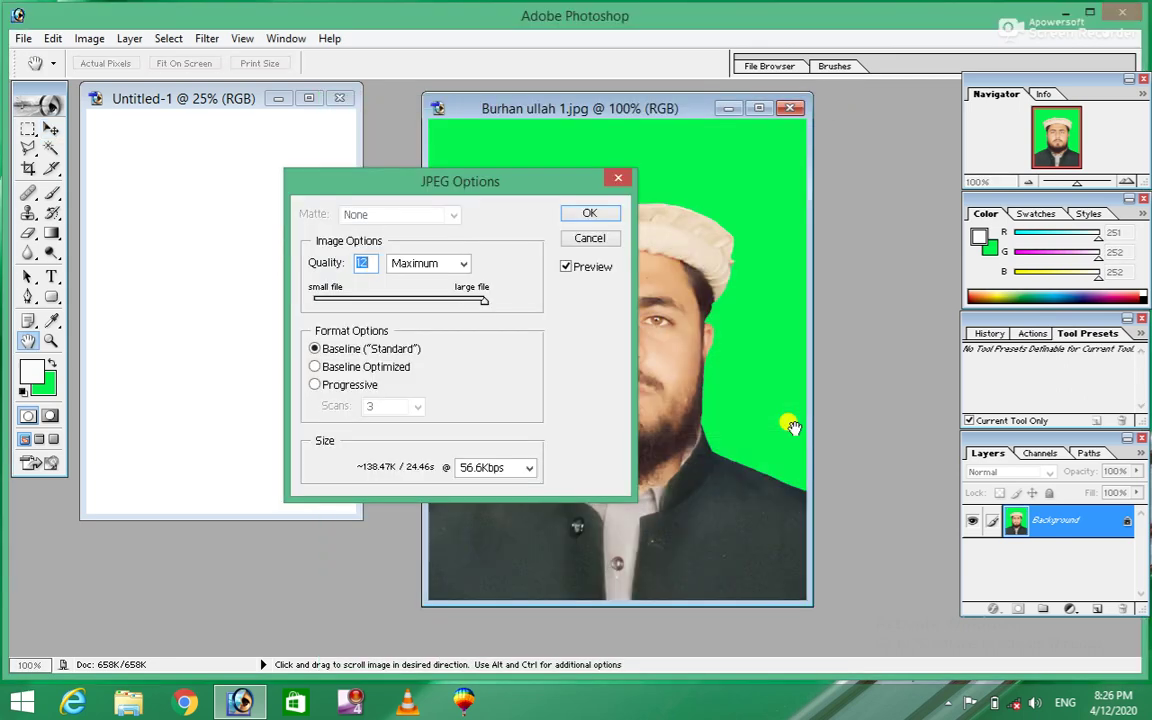
left_click(592, 216)
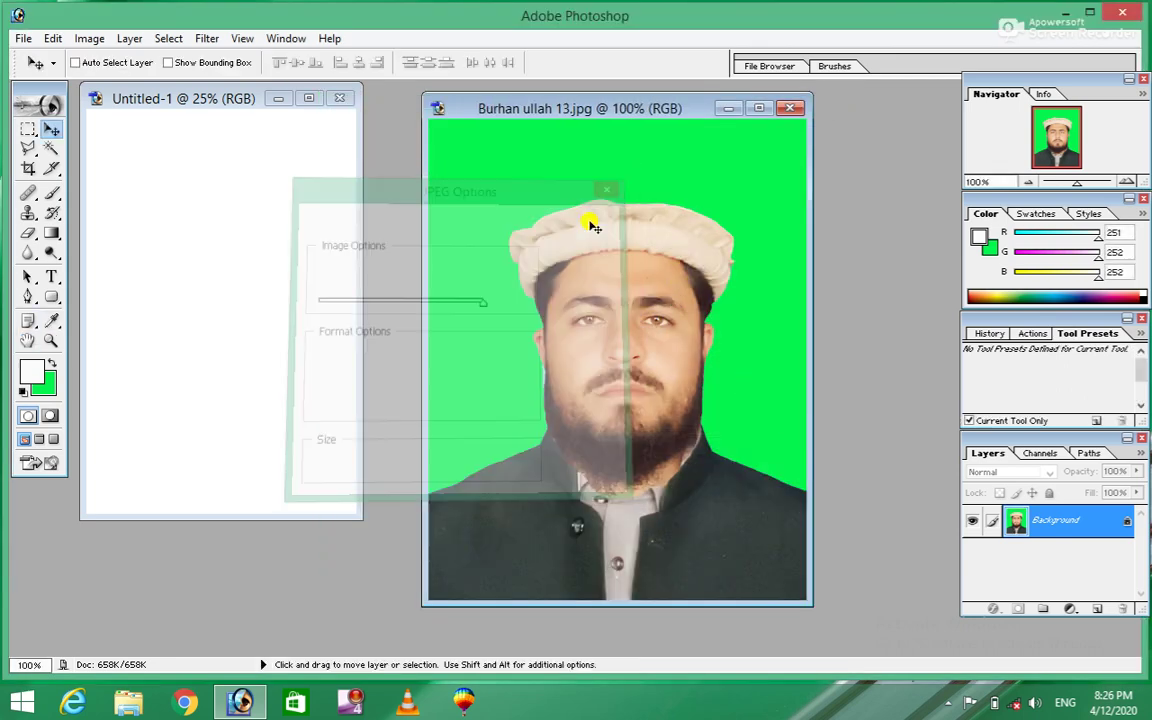
left_click(790, 108)
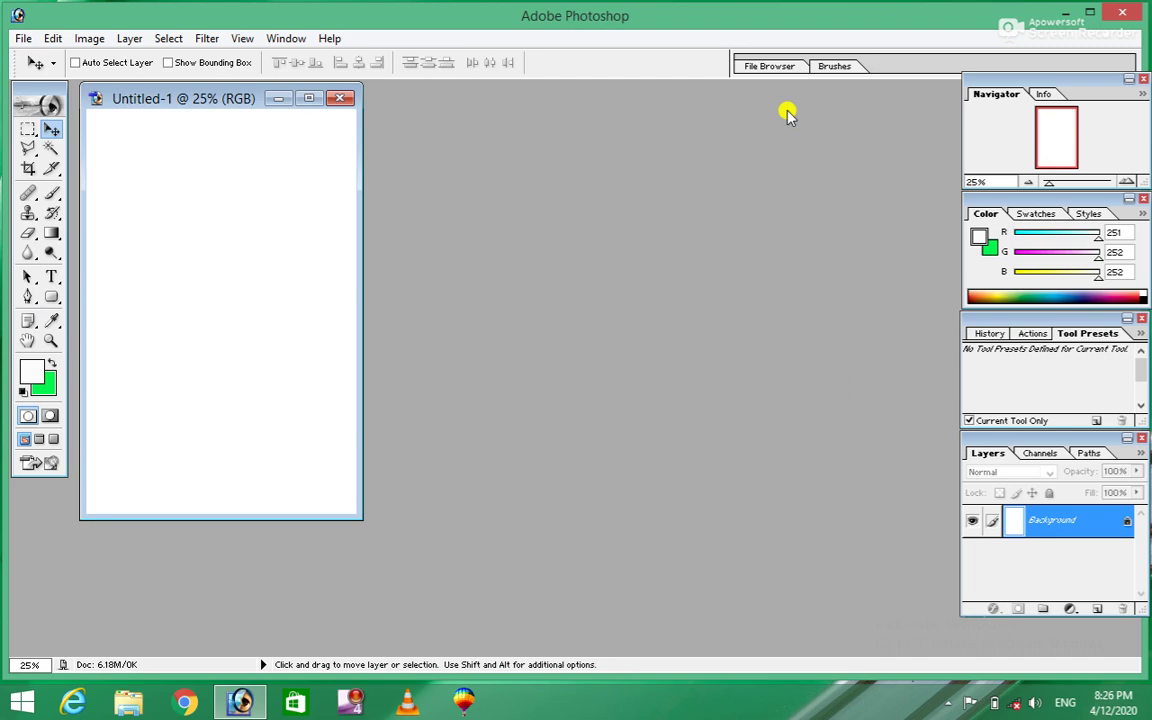
left_click(240, 700)
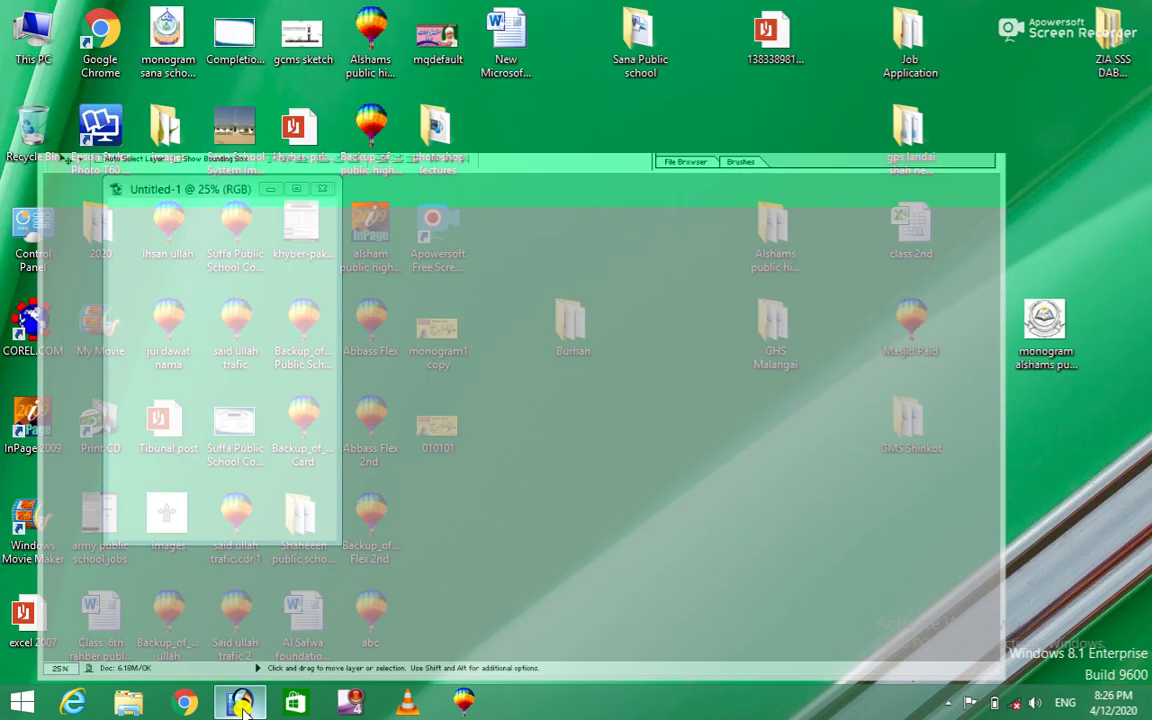
Browse to New Volume (E:) > E Data > photos, jump to B-named portraits, then return to Photoshop
double_click(33, 38)
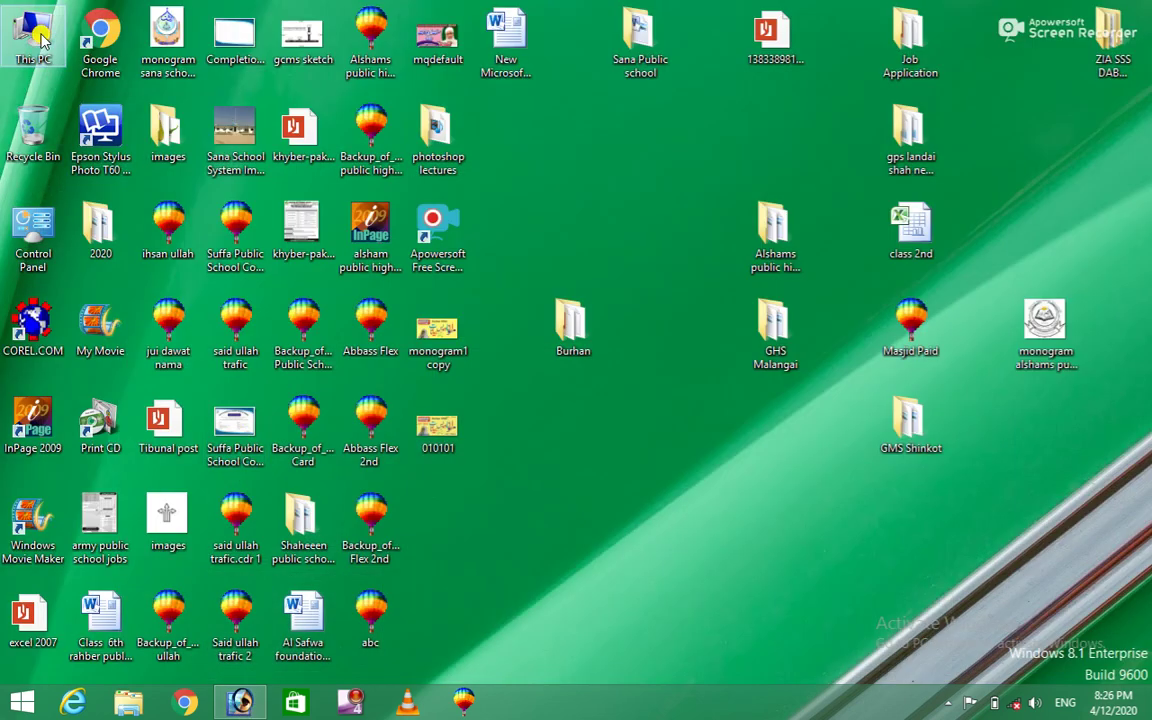
double_click(540, 277)
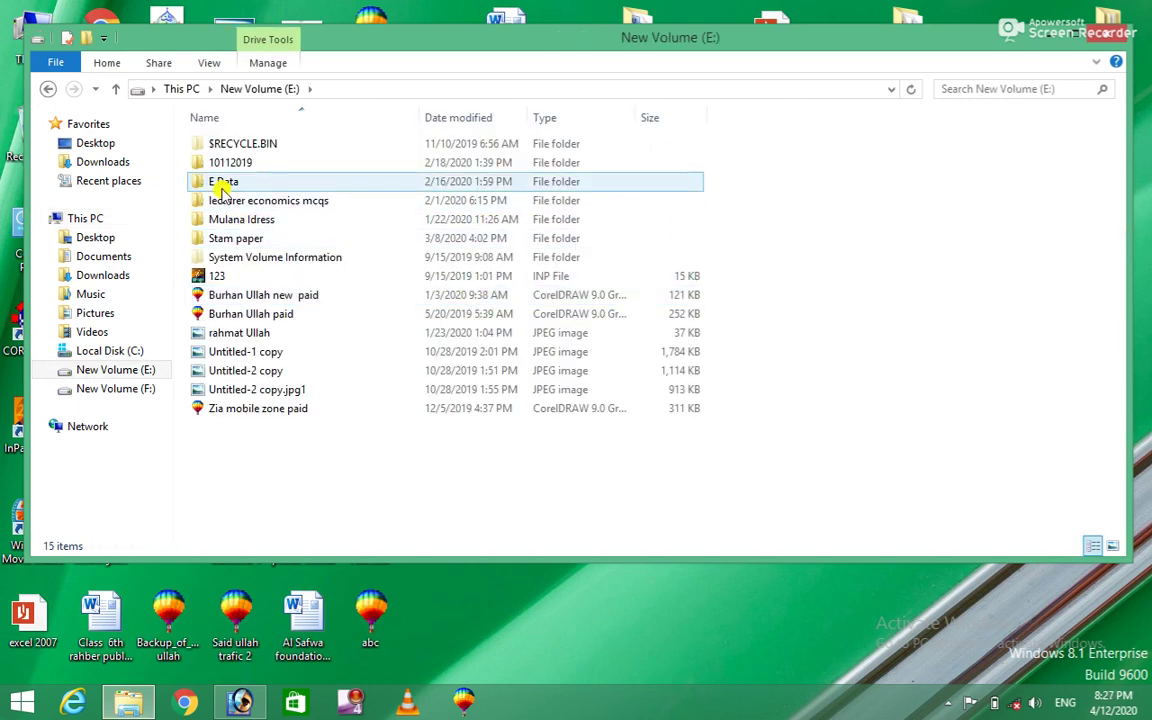
double_click(224, 183)
double_click(245, 333)
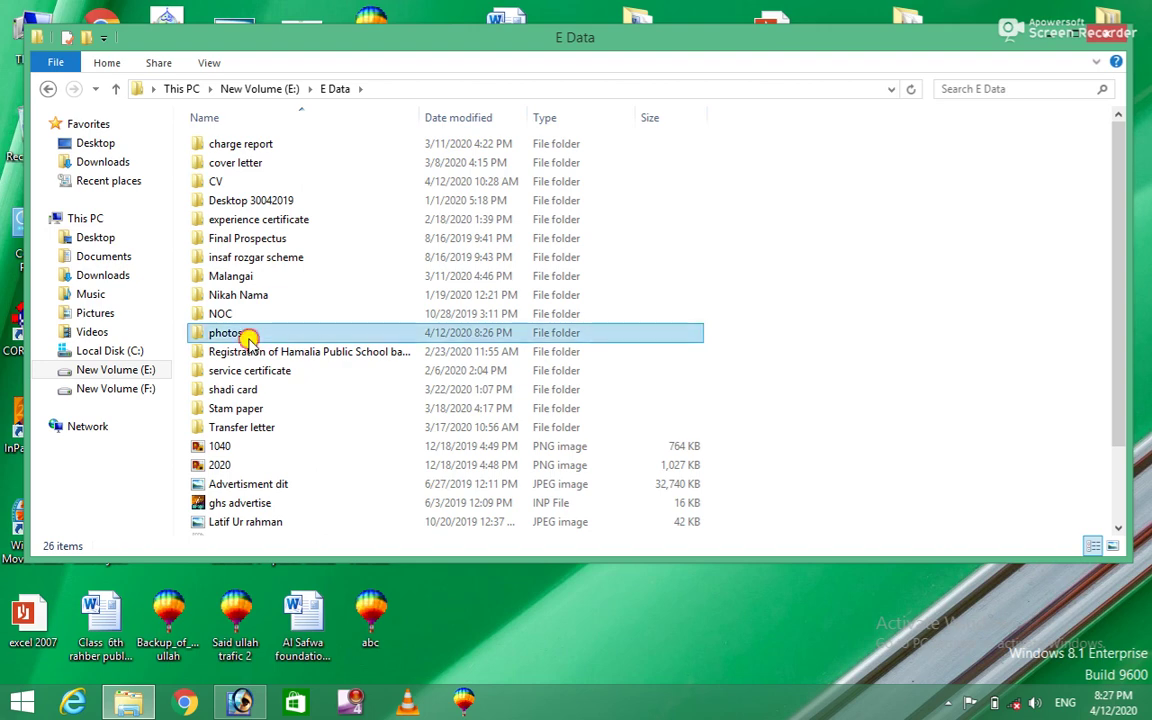
left_click(250, 340)
key("b")
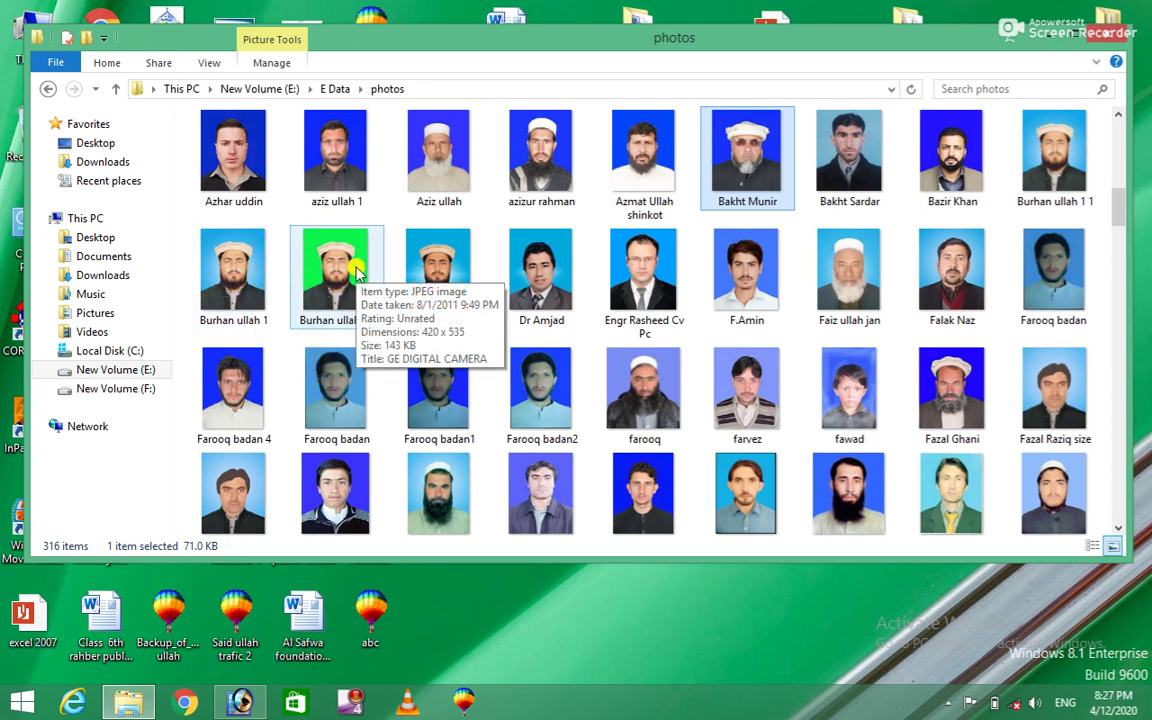
left_click(240, 701)
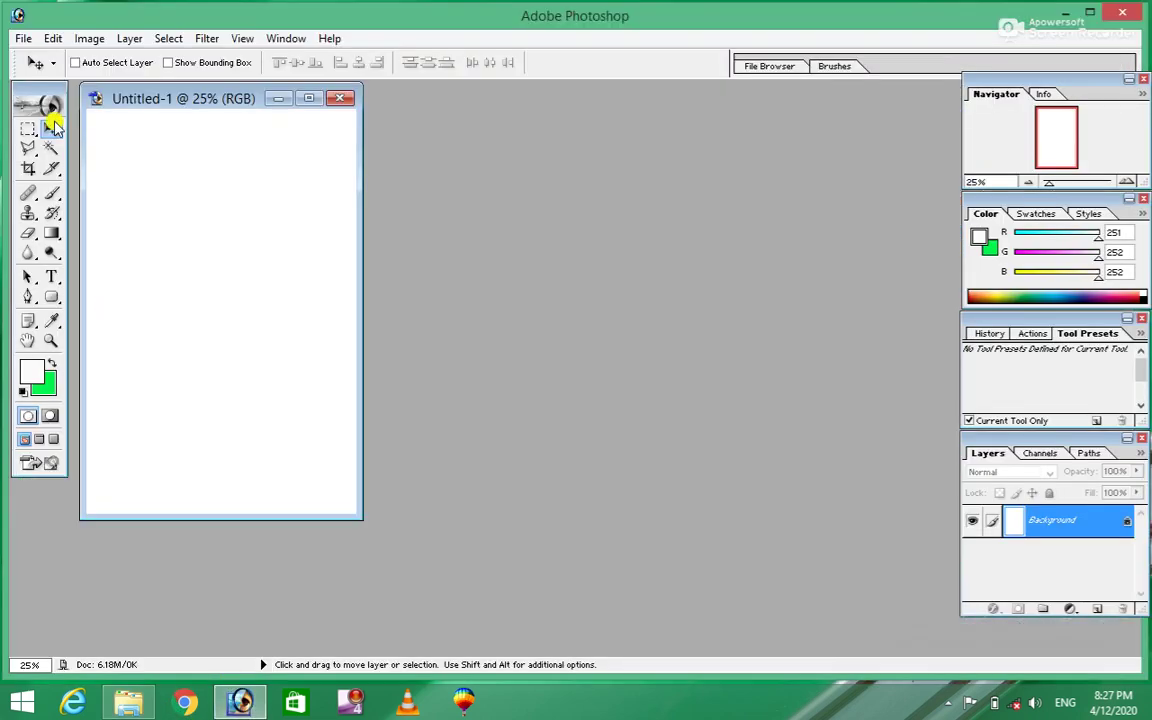
left_click(21, 38)
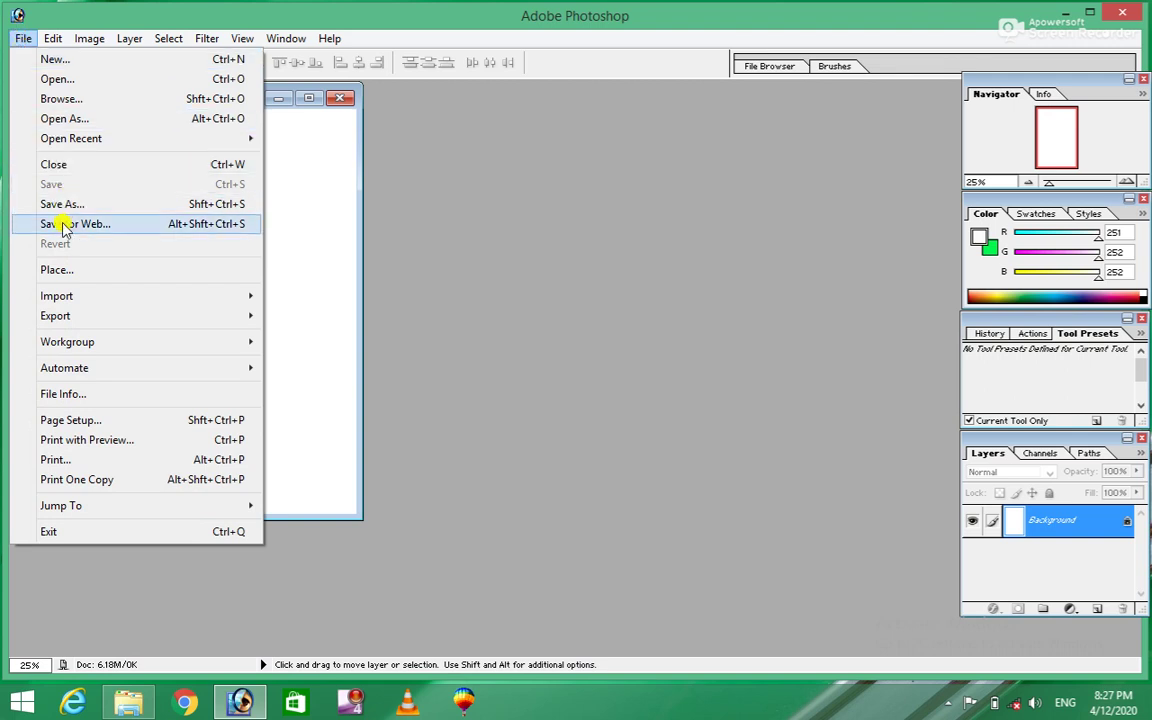
left_click(62, 224)
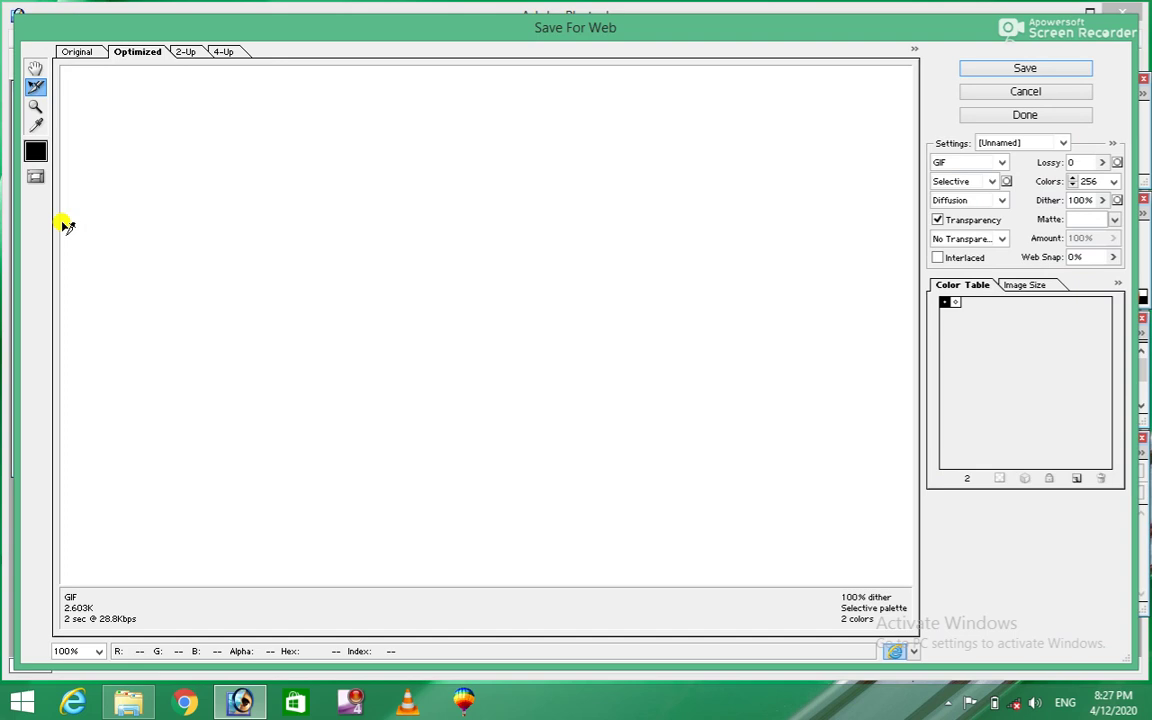
left_click(986, 92)
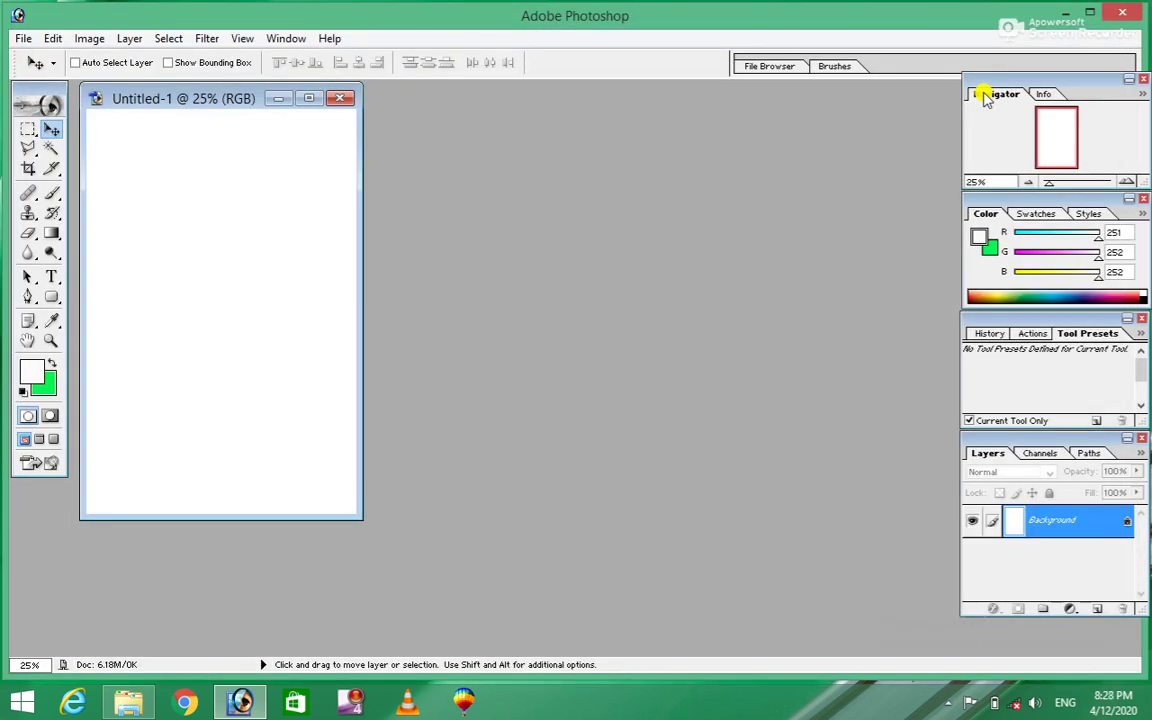
left_click(23, 38)
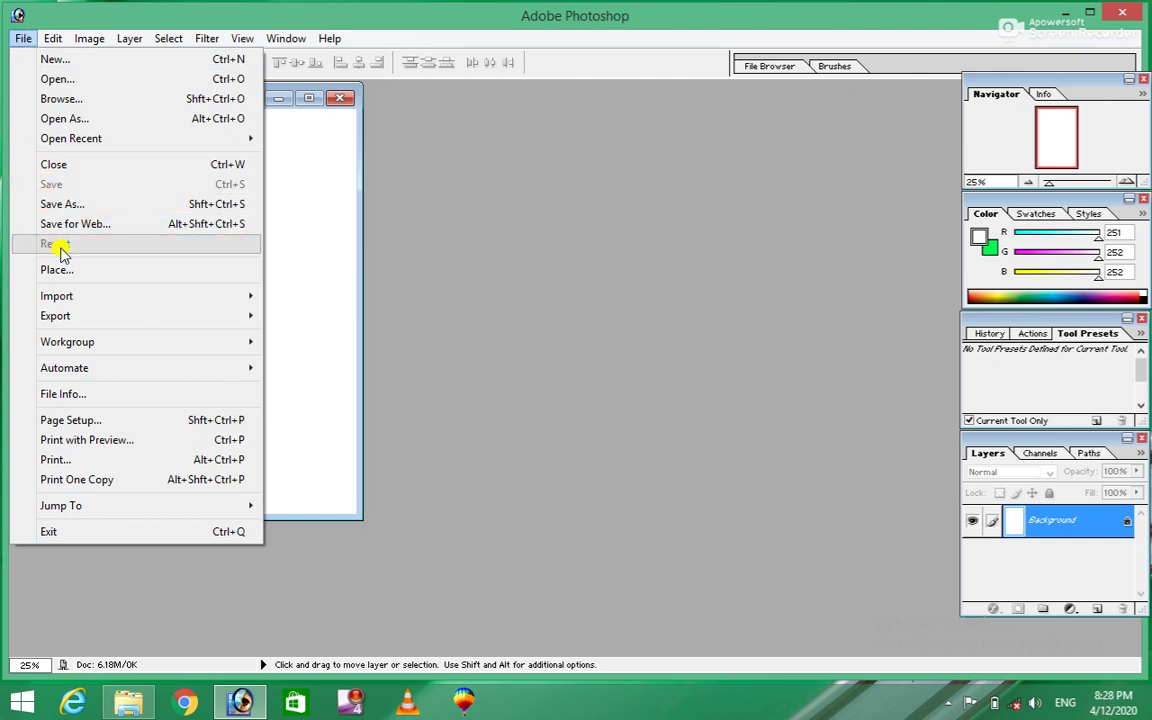
left_click(505, 268)
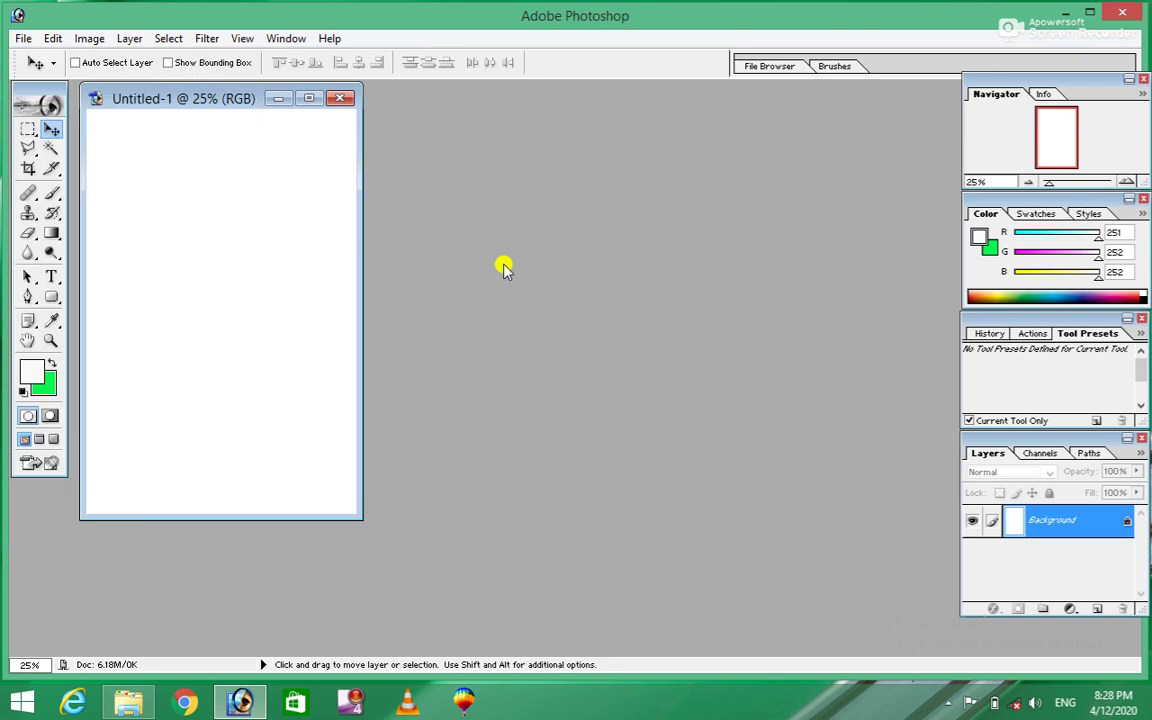
double_click(505, 268)
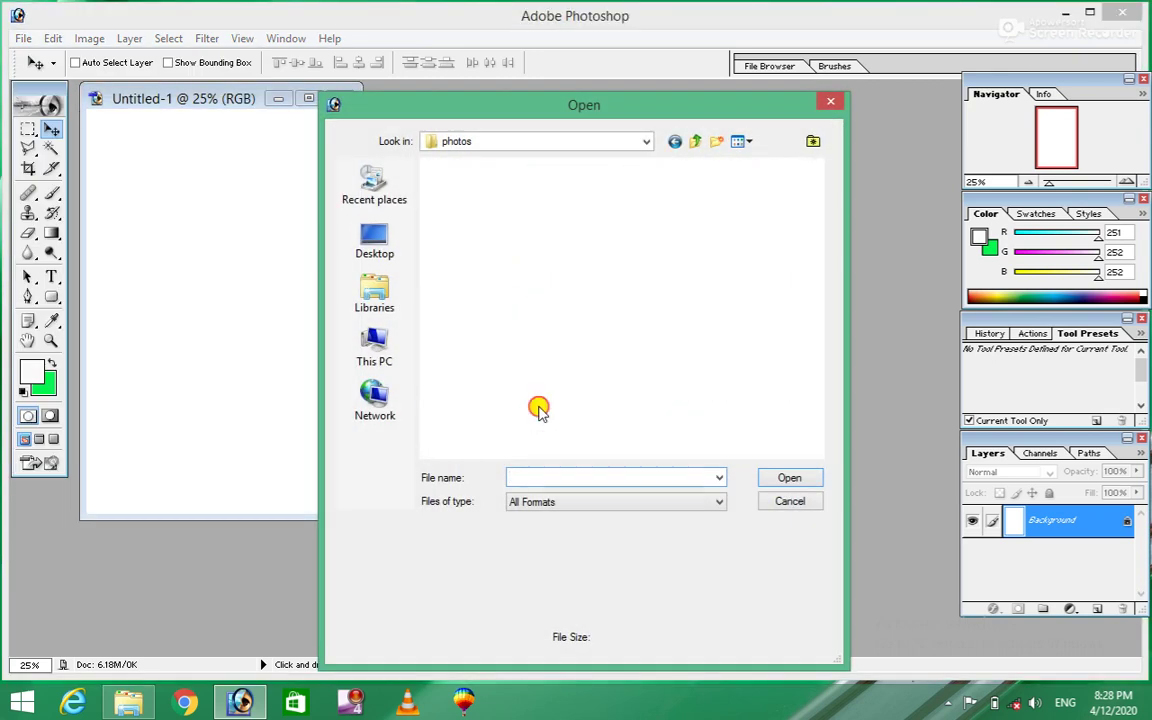
Open the saved green-background portrait JPEG from the photos folder in Photoshop
left_click(559, 365)
key("b")
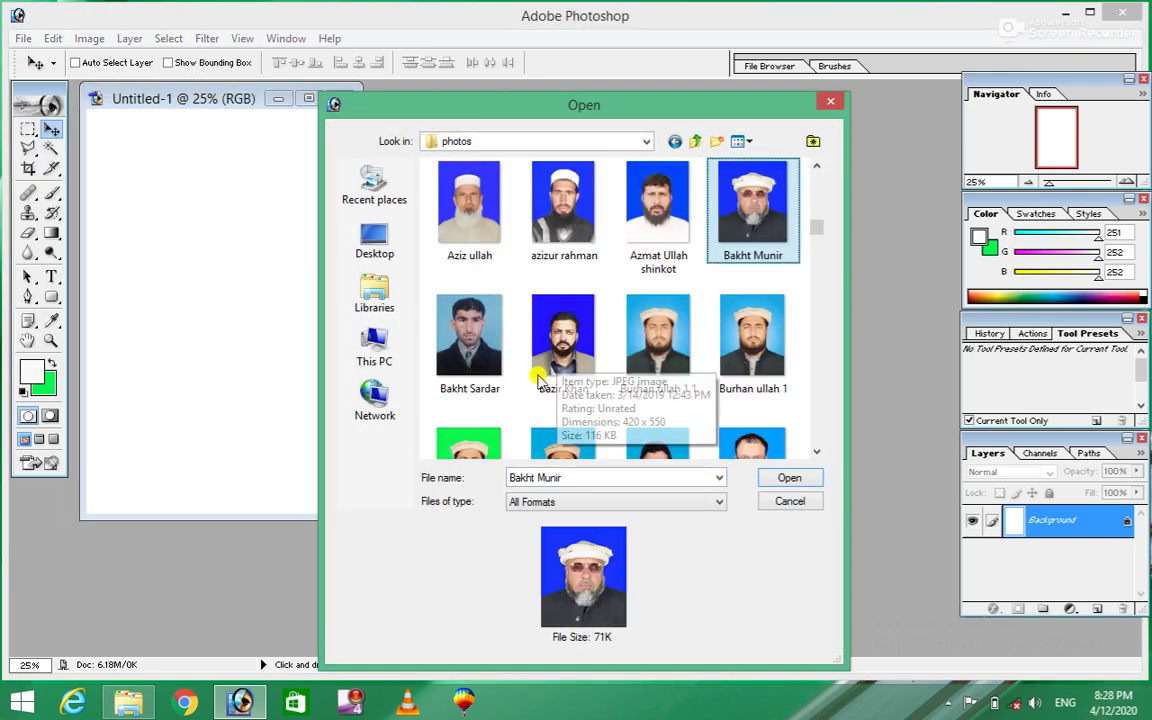
left_click(463, 432)
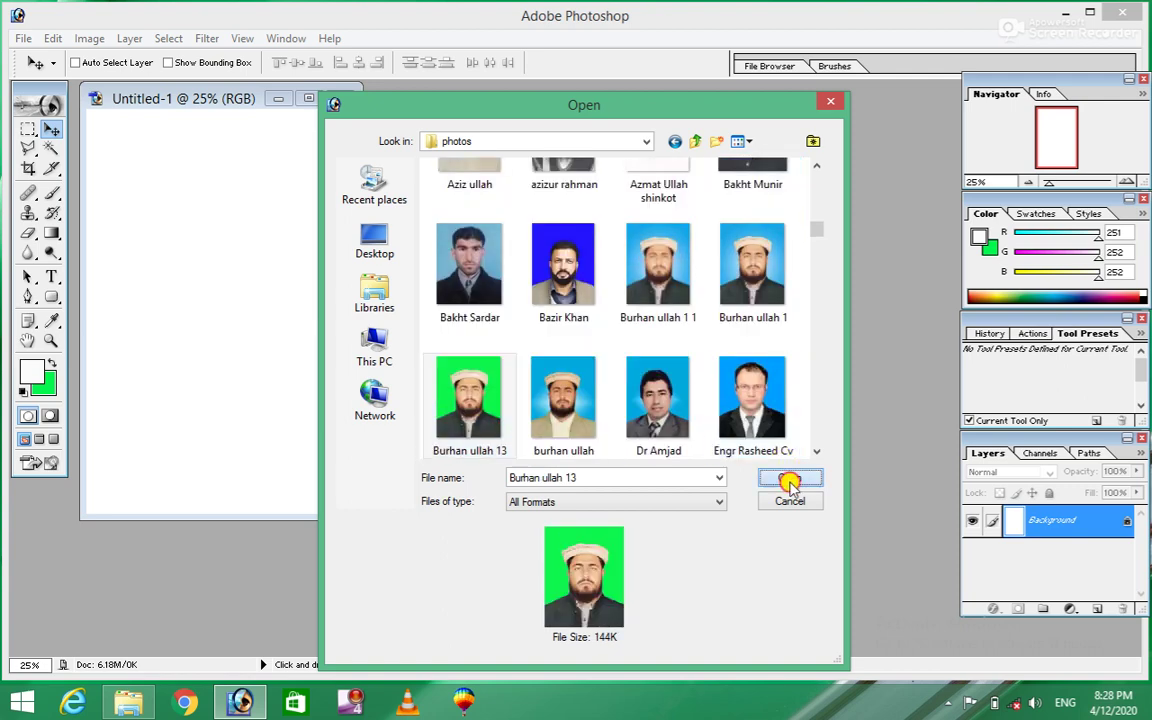
left_click(789, 478)
left_click_drag(219, 109, 597, 82)
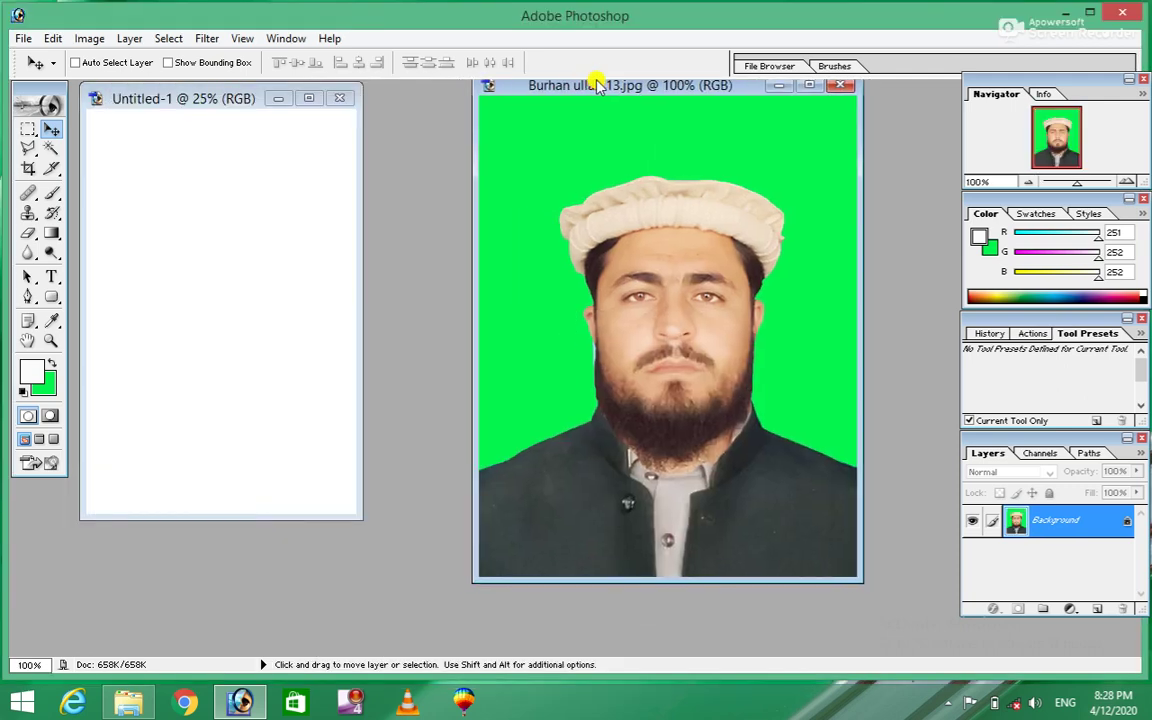
Magic Wand-select the green background, fill it with white, and deselect
left_click(51, 148)
left_click(523, 306)
key("shift")
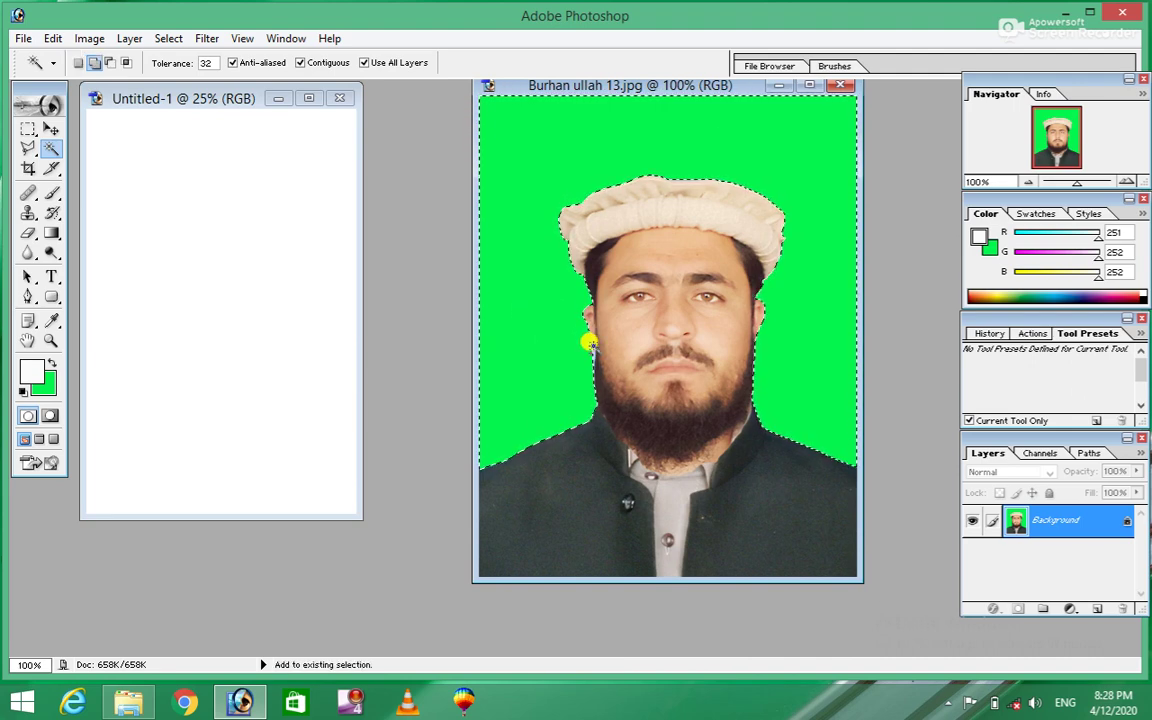
left_click(54, 366)
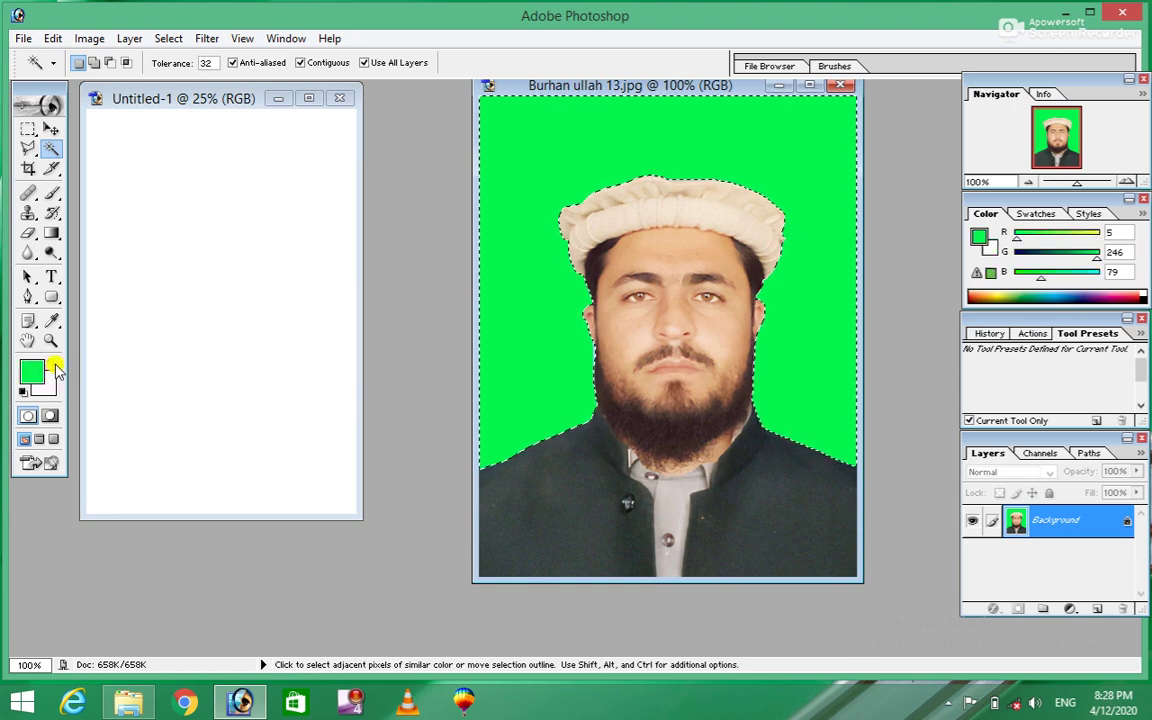
key("Delete")
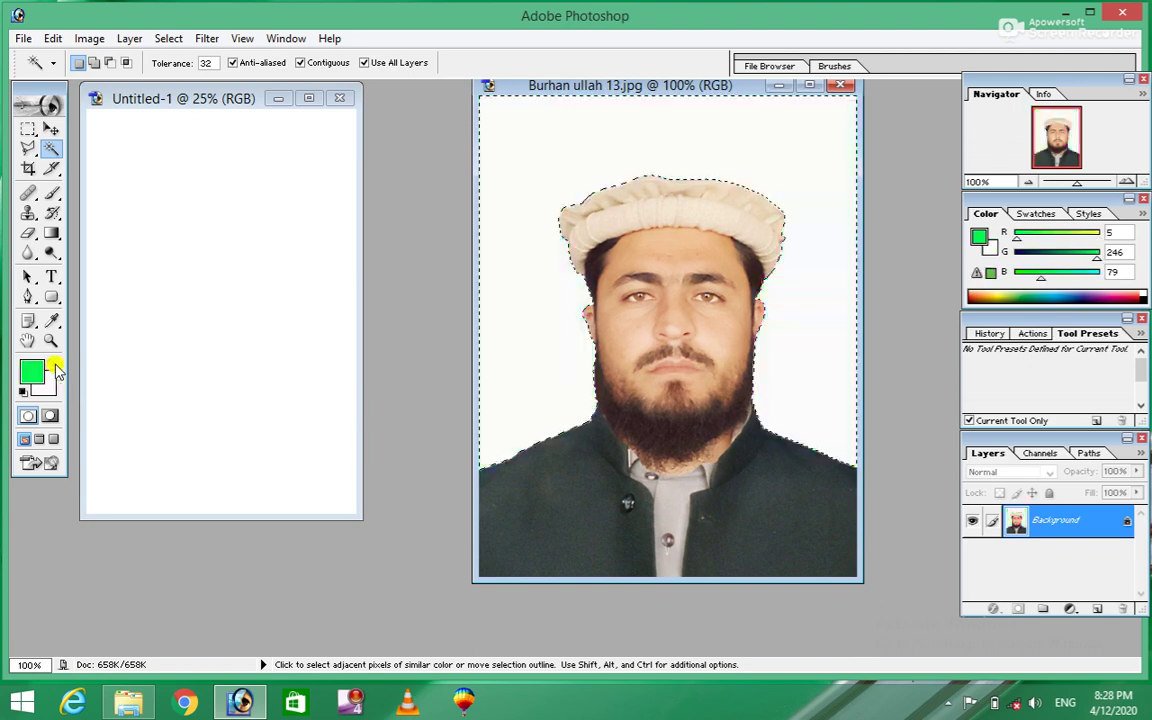
key("ctrl+d")
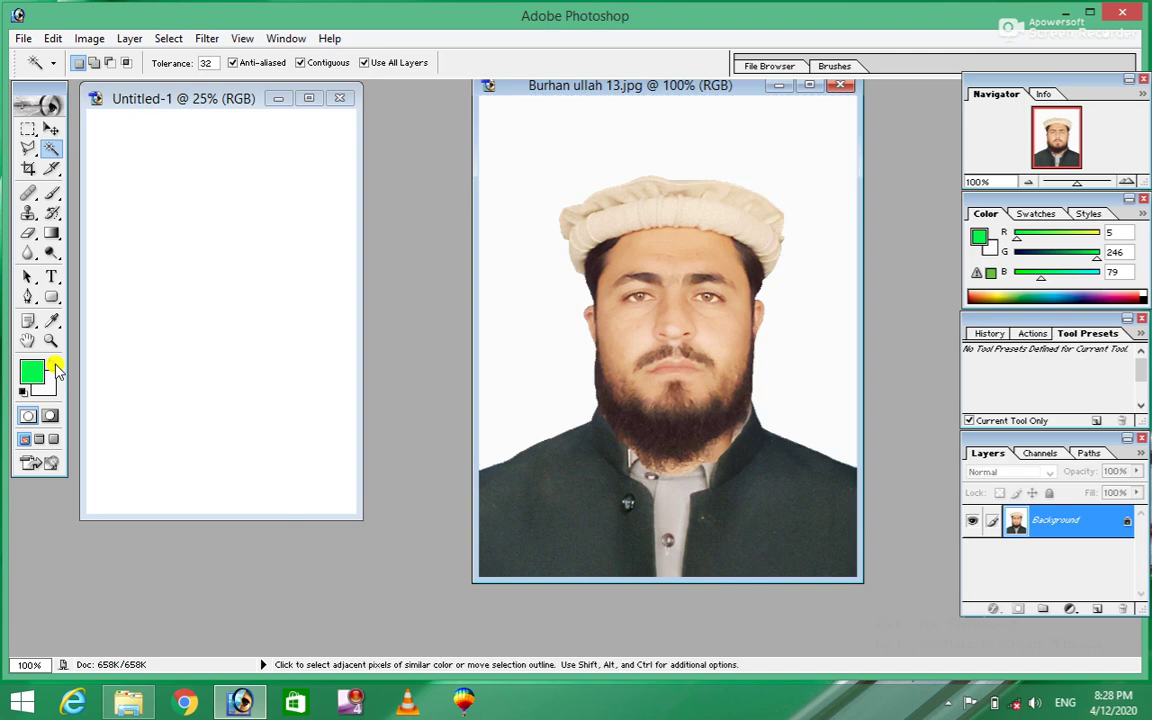
left_click(22, 38)
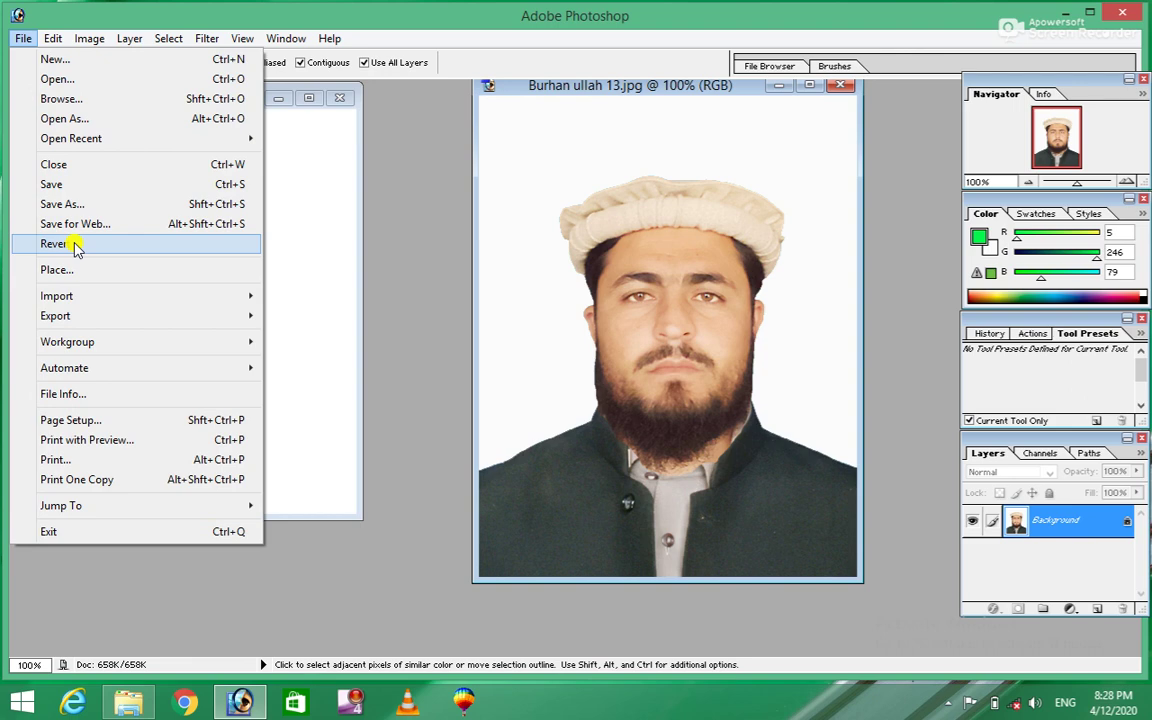
Revert the portrait to its saved version with File > Revert
left_click(75, 245)
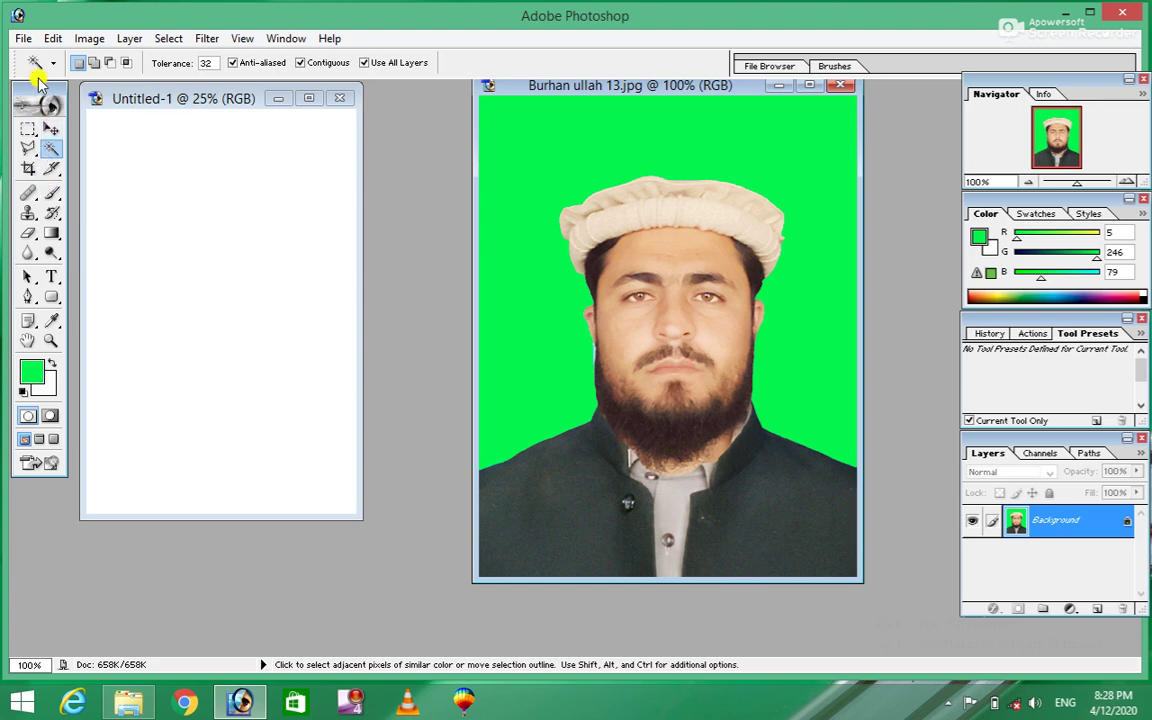
left_click(22, 40)
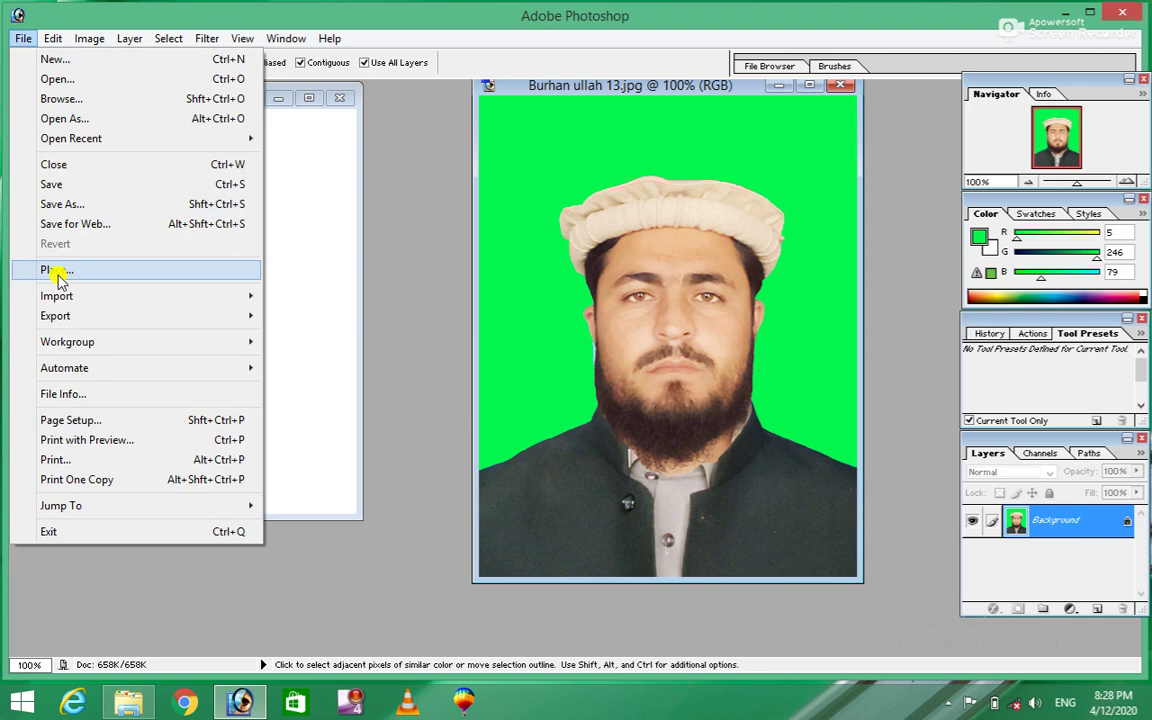
left_click(548, 296)
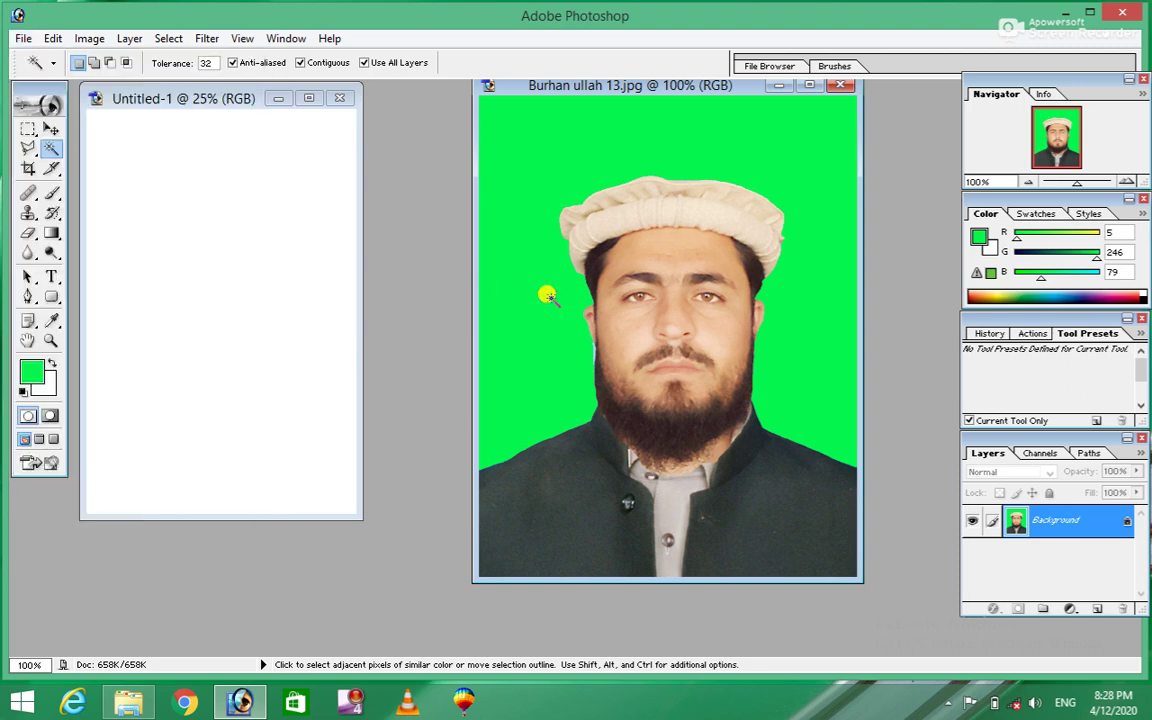
With the Move tool, step backward and forward through history to restore the green background, then deselect
left_click(50, 129)
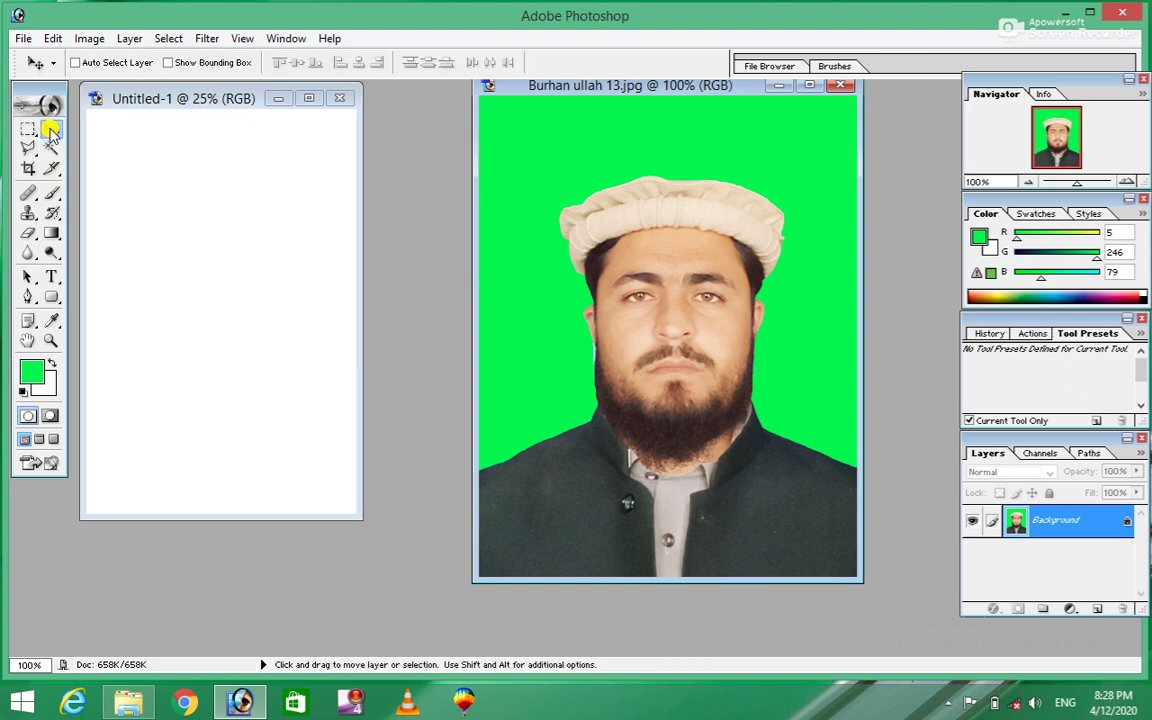
key("shift")
key("ctrl+shift+z")
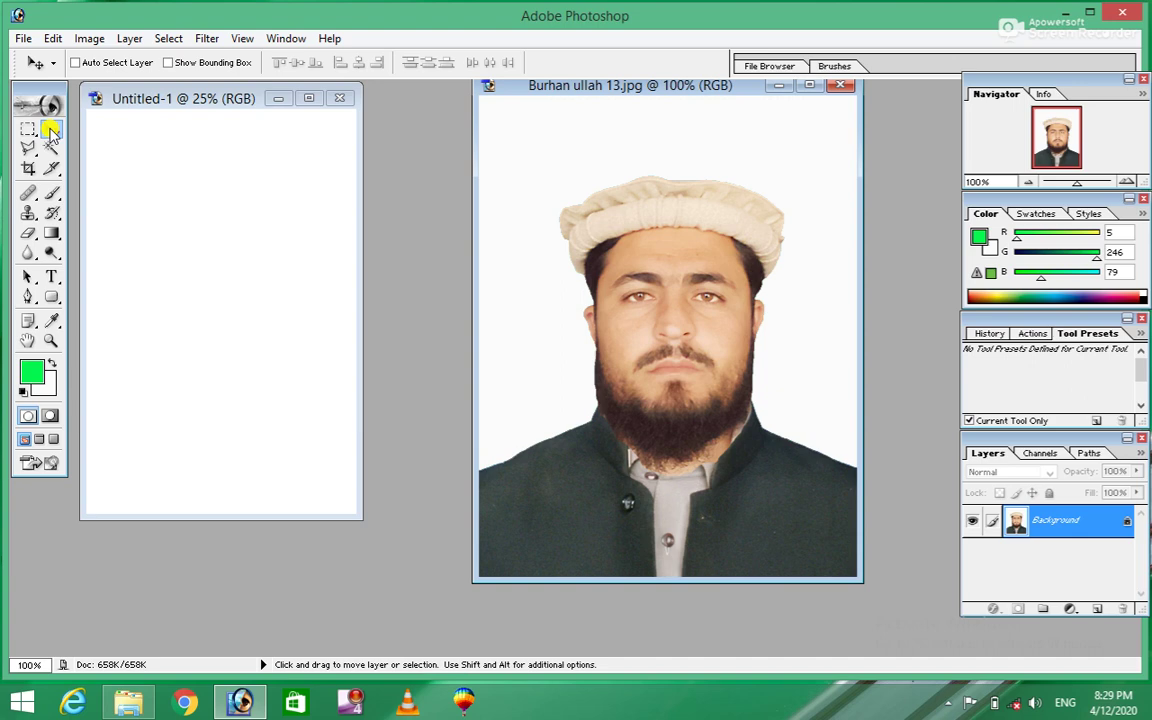
key("alt")
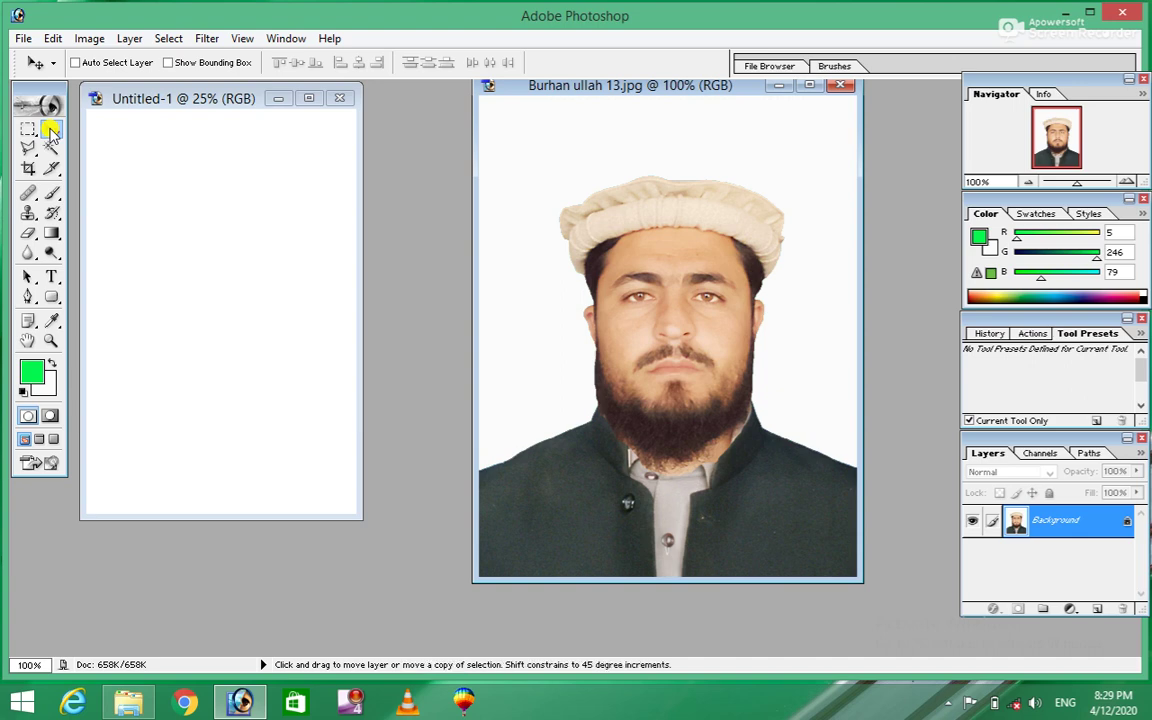
key("ctrl+shift+z")
key("ctrl+shift+z")
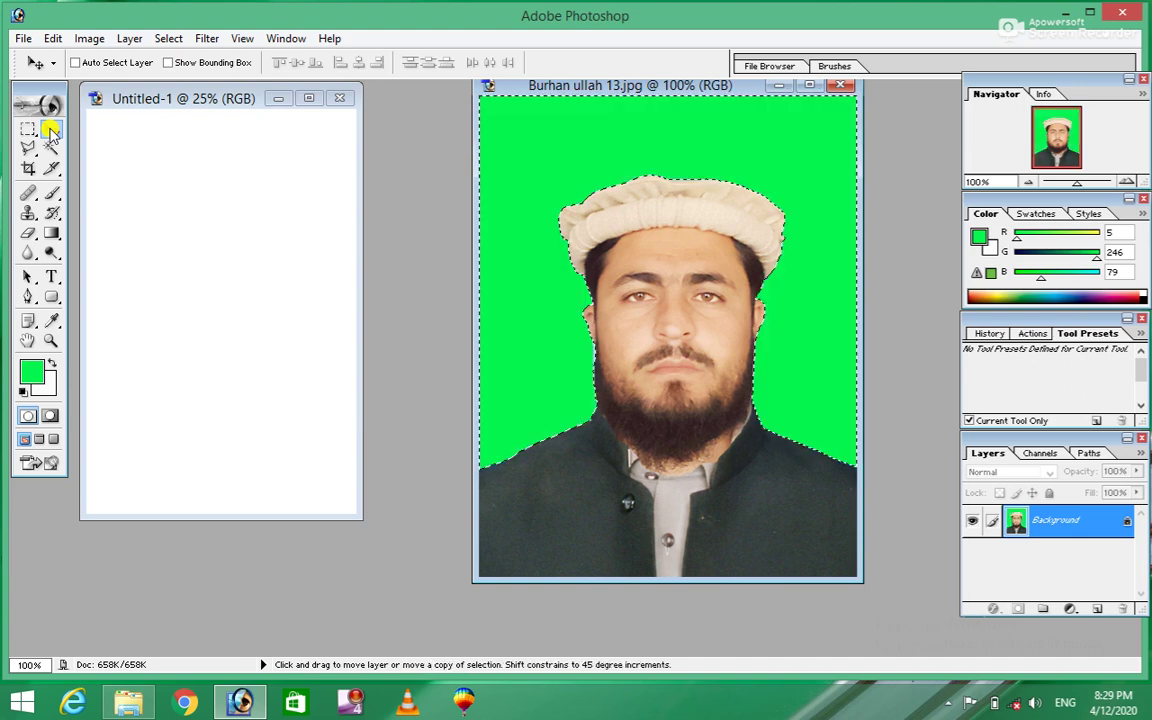
key("ctrl+d")
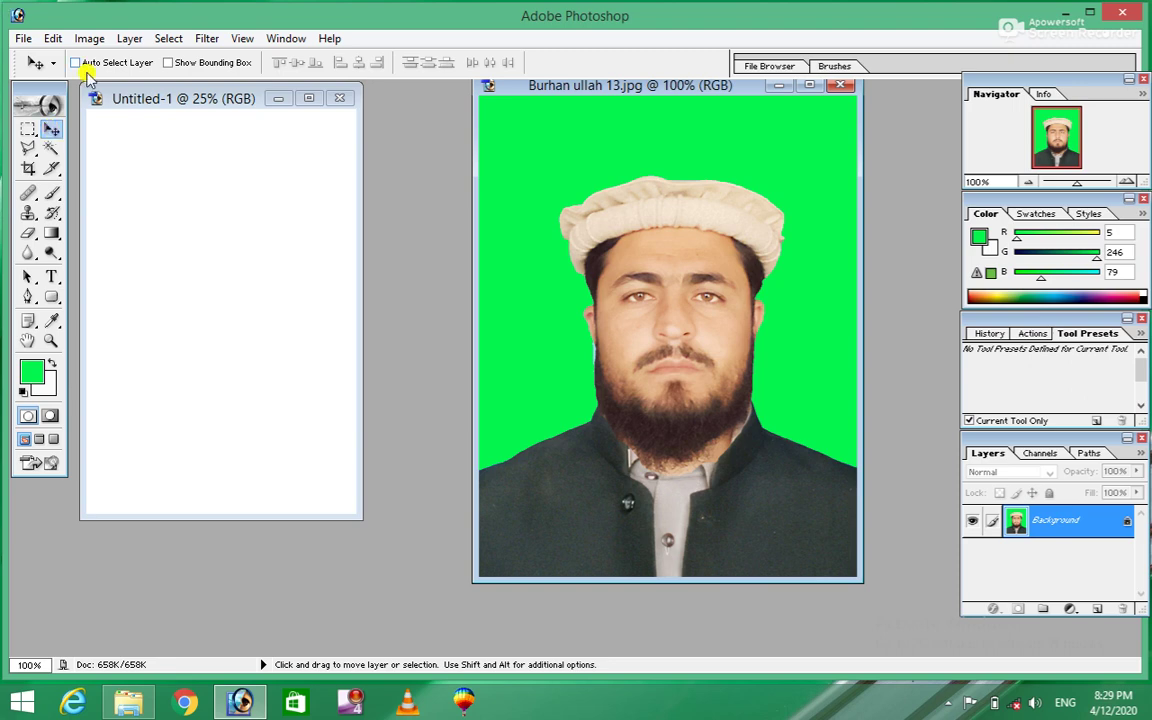
left_click(23, 38)
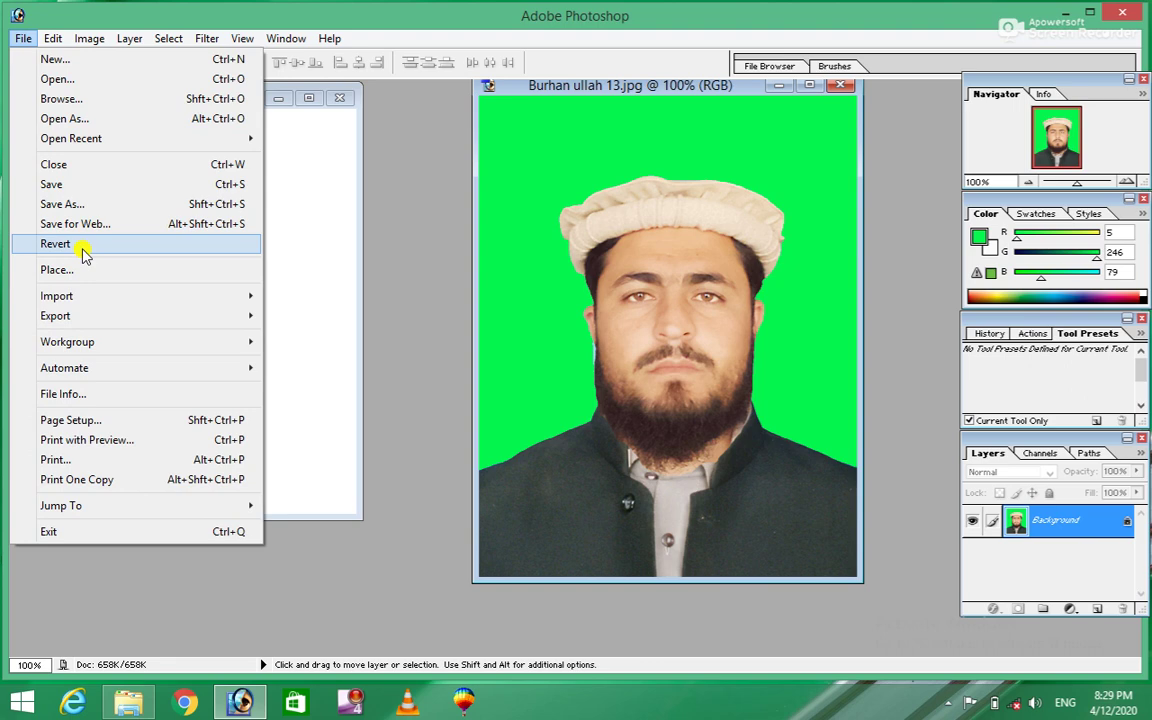
left_click(430, 307)
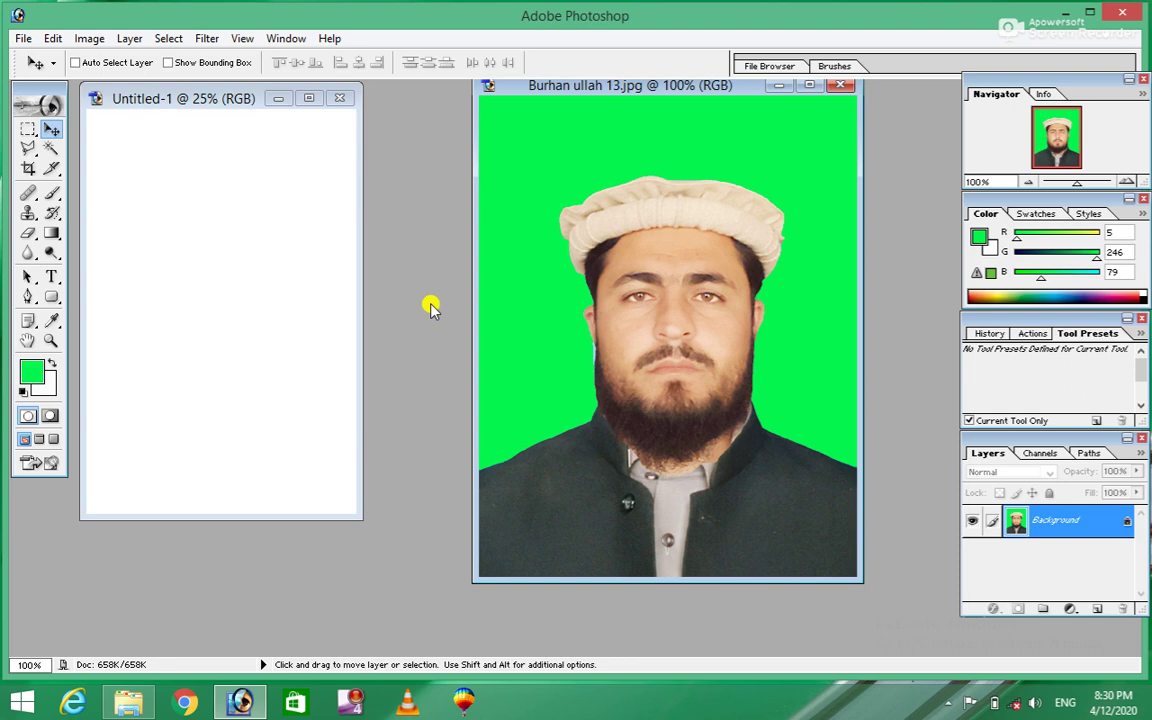
key("alt")
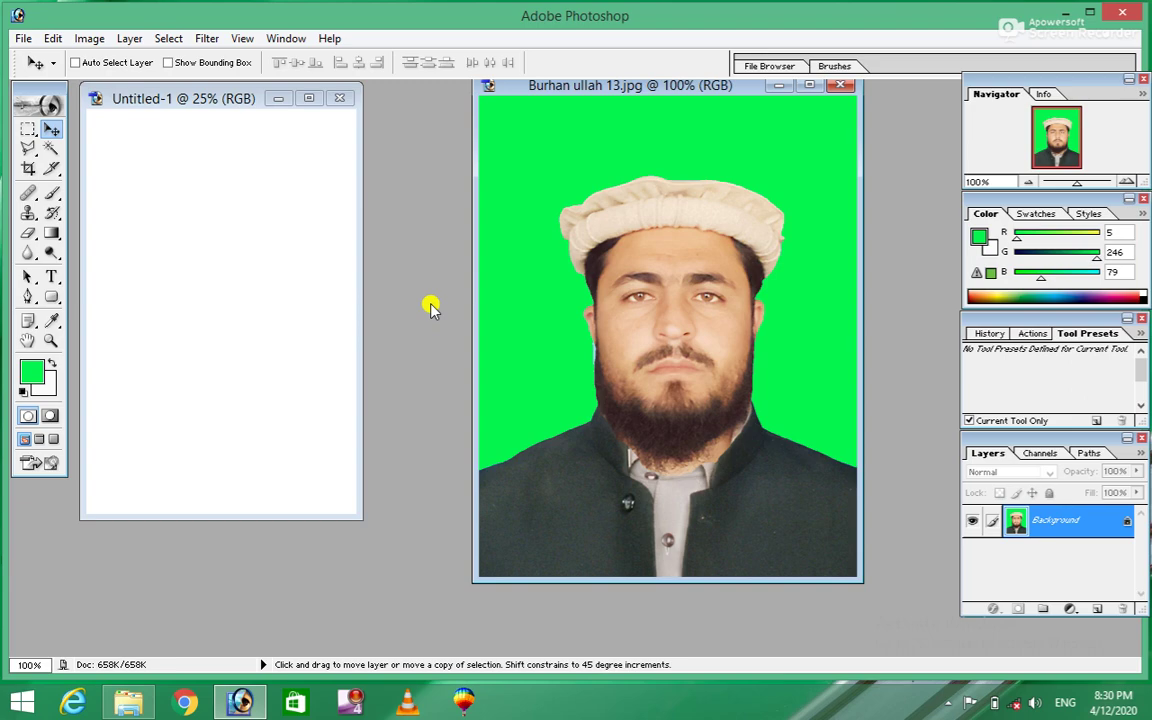